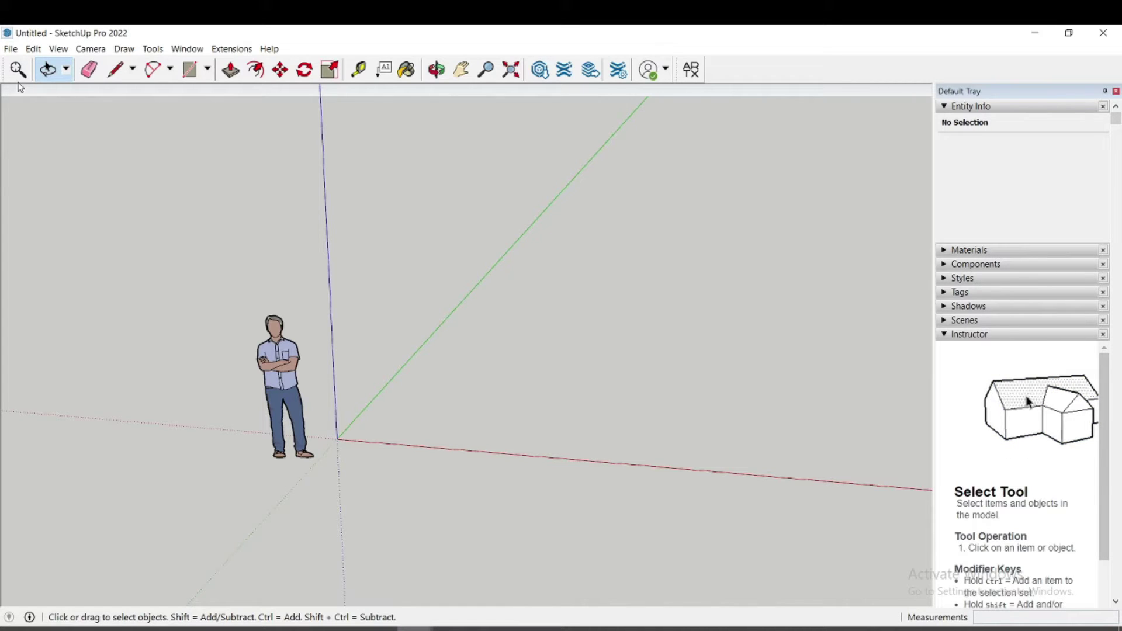
# Step: Search the commands for Line and step through the matching results
pyautogui.hotkey('shift', 's')
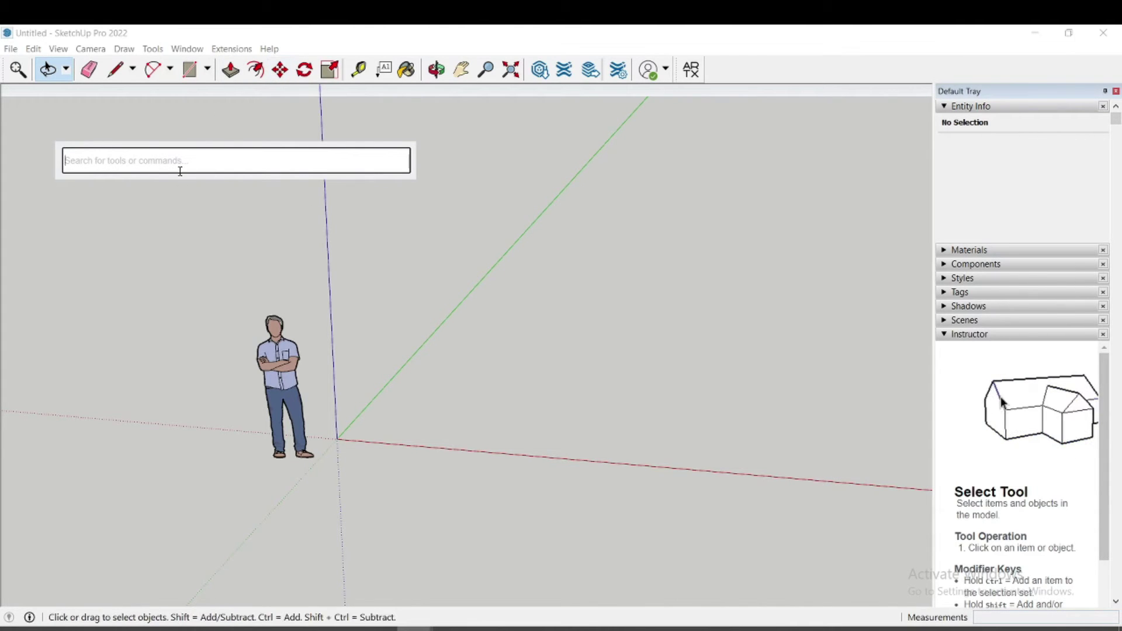
pyautogui.write('Line')
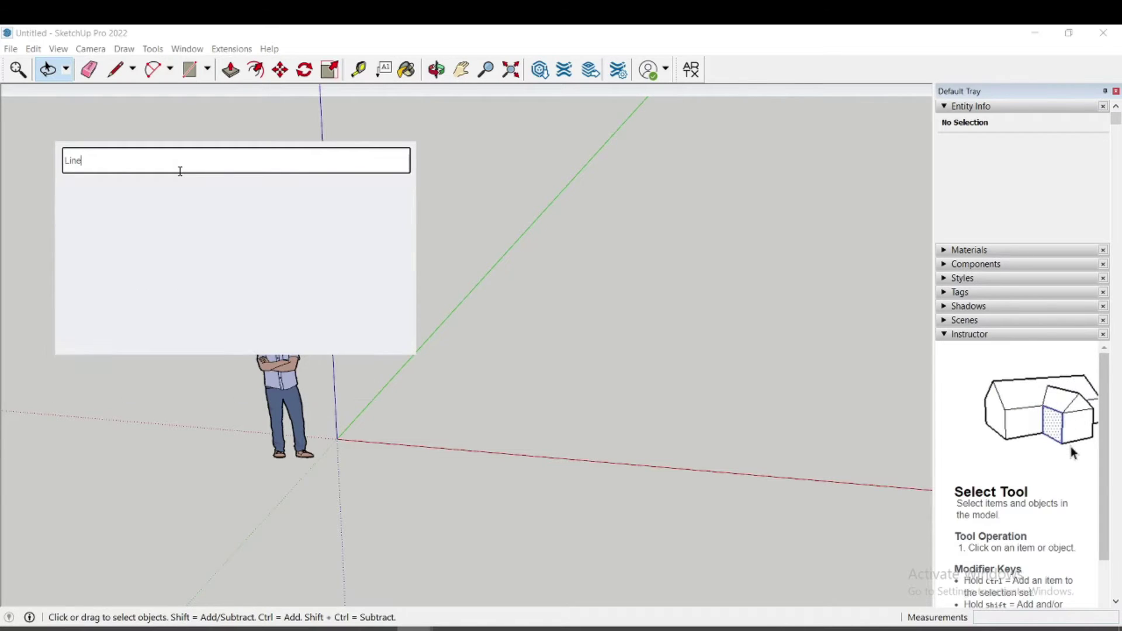
pyautogui.press('Up')
pyautogui.press('Up')
pyautogui.press('Up')
pyautogui.press('Up')
pyautogui.press('Up')
pyautogui.press('Down')
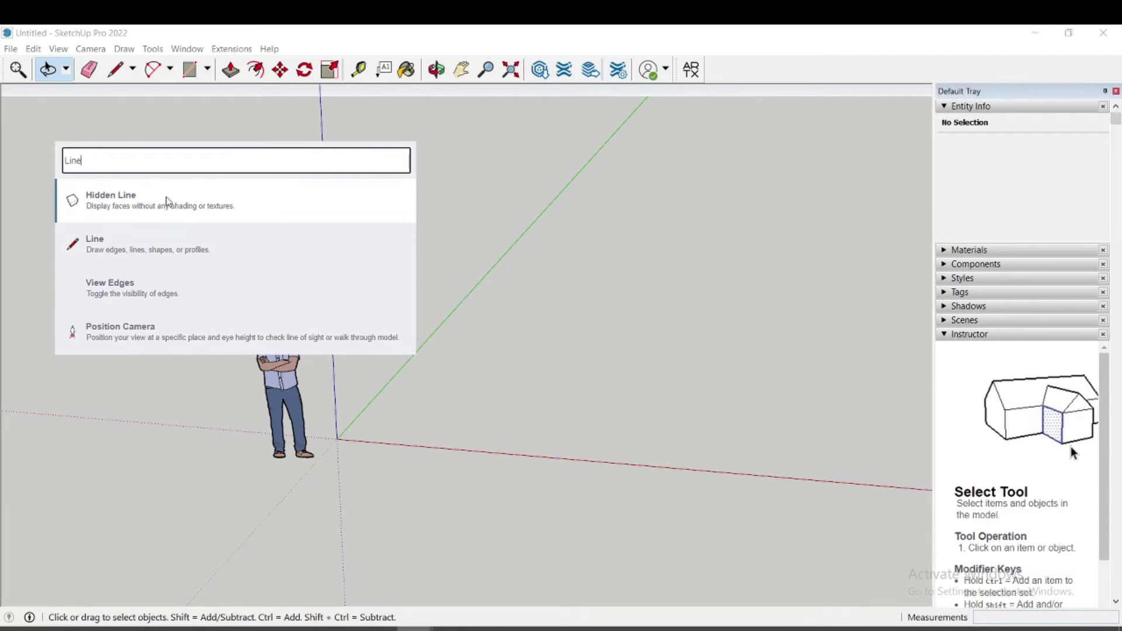
# Step: Replace the query with Sandbox to list the Sandbox Tools terrain commands
pyautogui.hotkey('ctrl', 'a')
pyautogui.write('Sandbo')
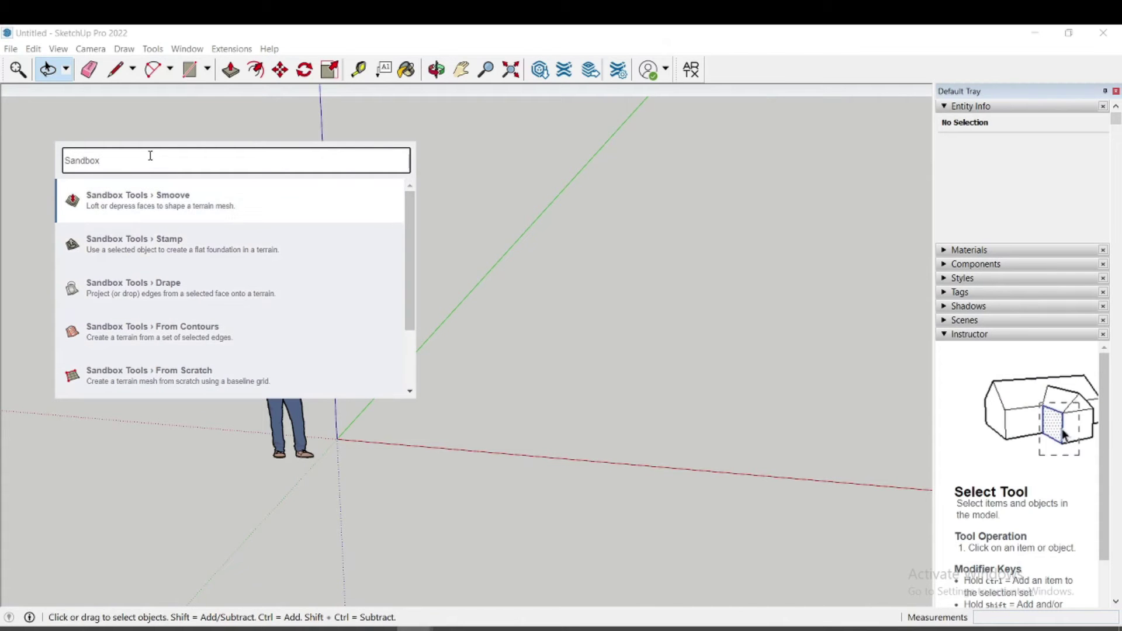
pyautogui.hotkey('ctrl', 'a')
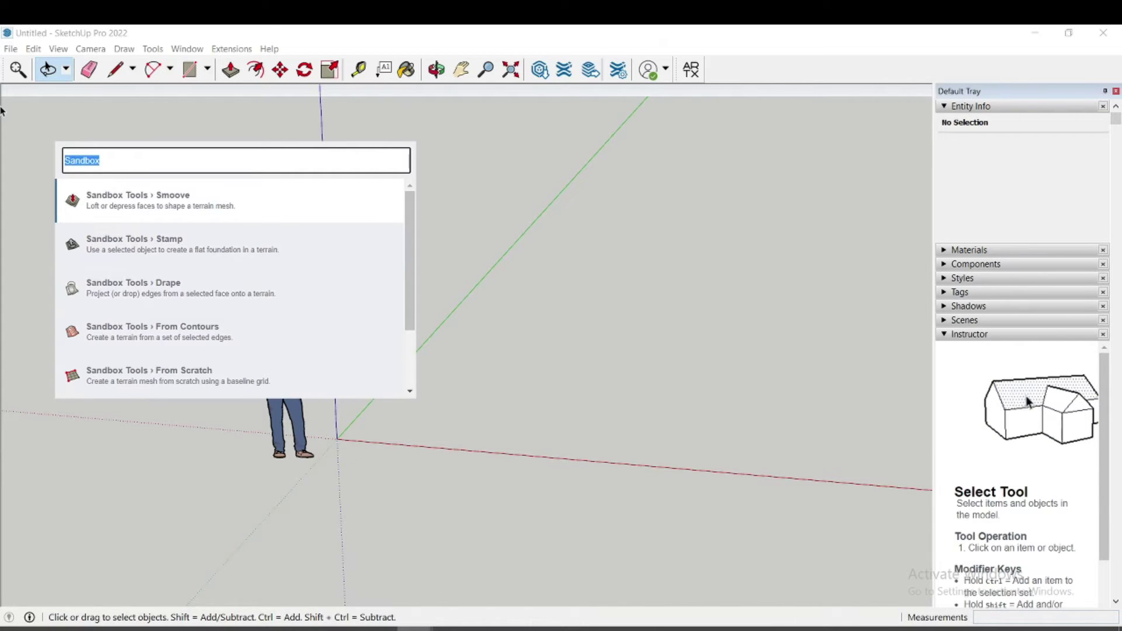
# Step: Search for extrude to find Push/Pull and Follow Me, then replace the query with radius
pyautogui.write('ex')
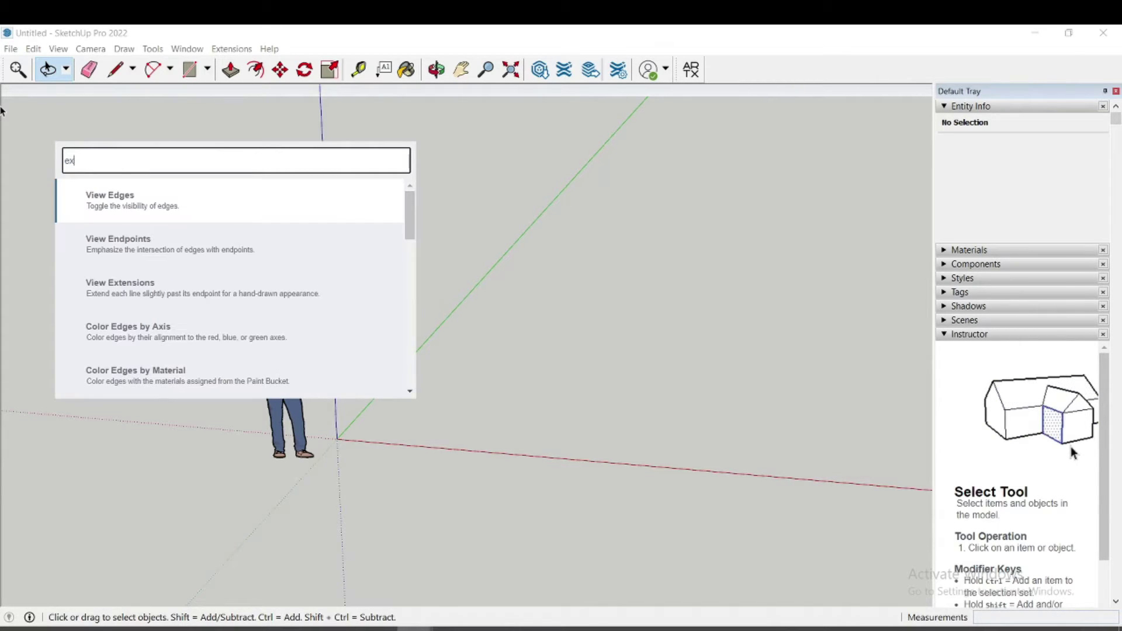
pyautogui.write('trude')
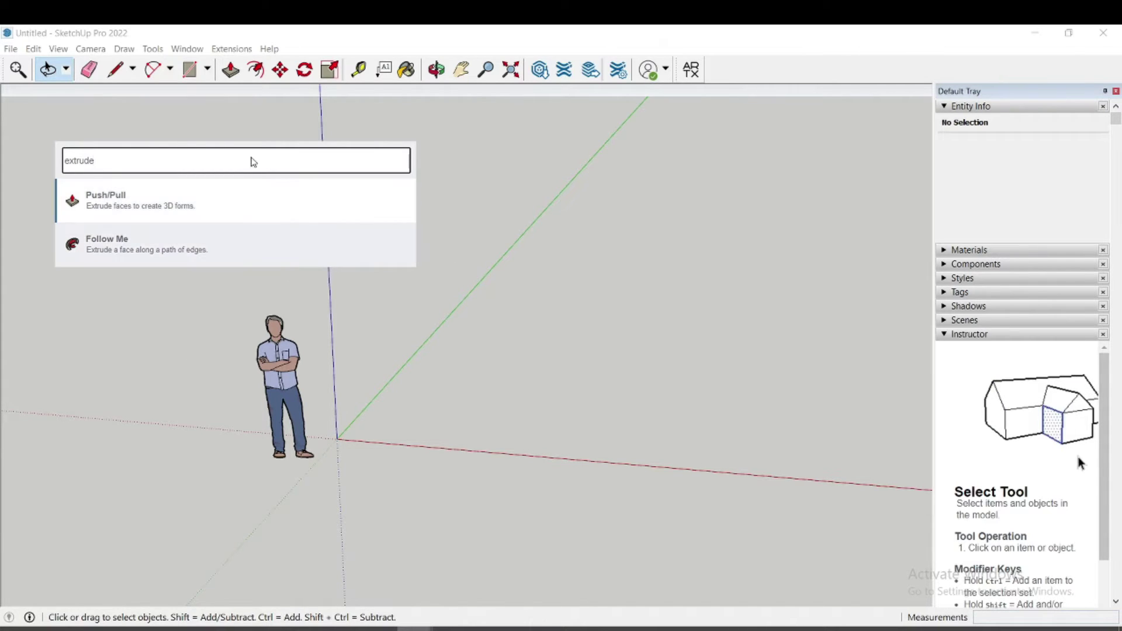
pyautogui.moveTo(96, 166); pyautogui.dragTo(2, 157)
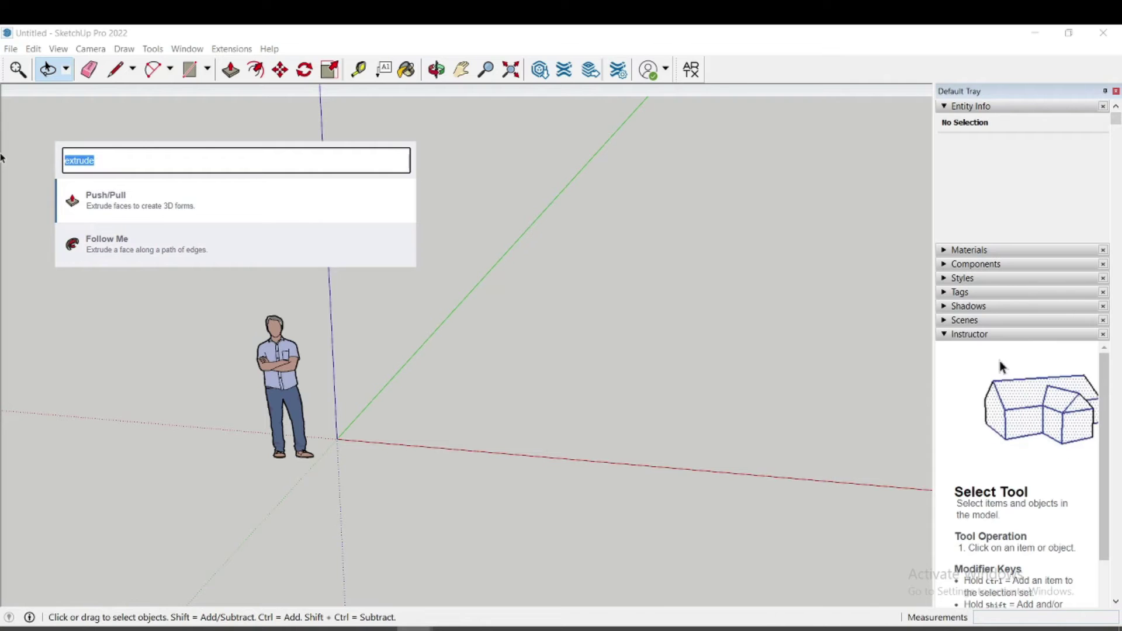
pyautogui.write('rad')
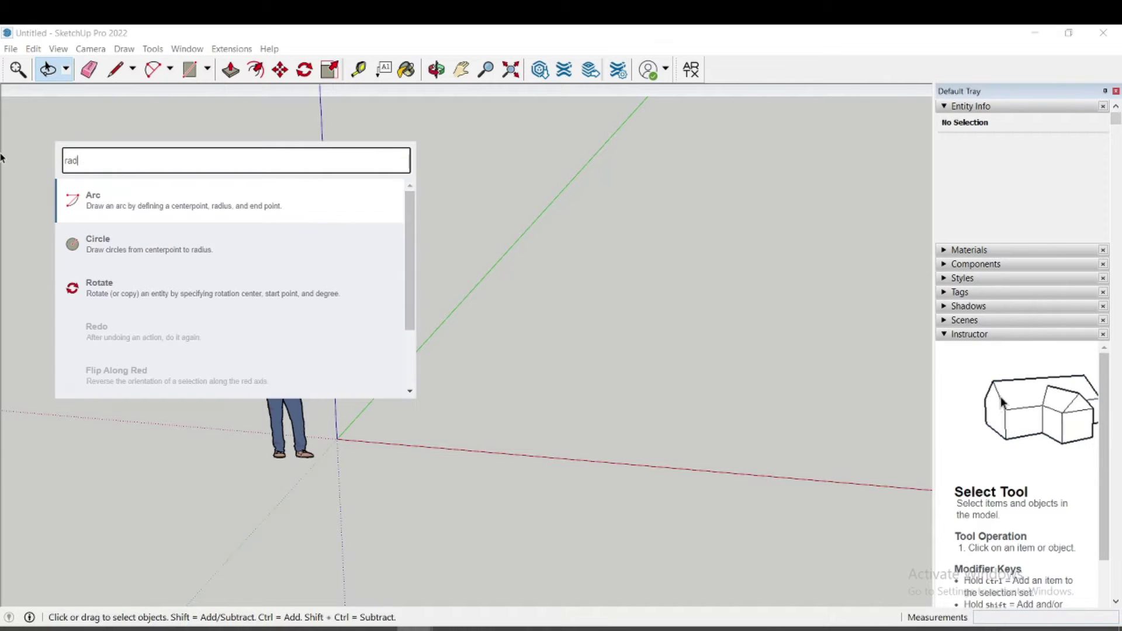
pyautogui.write('ius')
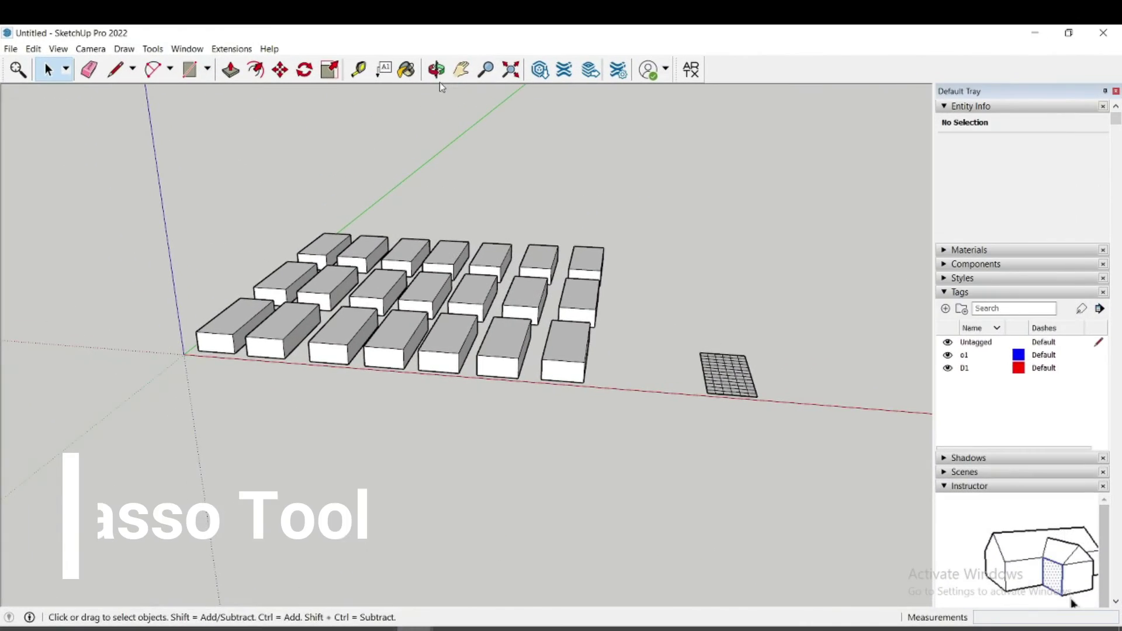
# Step: Pan the boxes lower, check the Select tool list, and switch to Lasso selection
pyautogui.click(461, 69)
pyautogui.moveTo(523, 175); pyautogui.dragTo(502, 257)
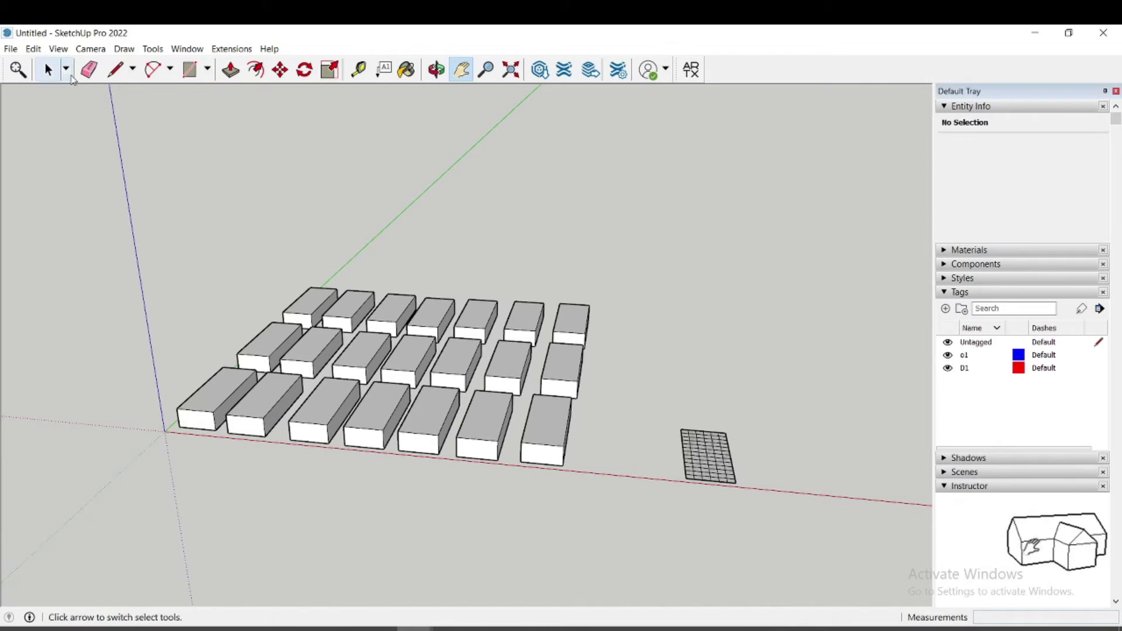
pyautogui.click(66, 71)
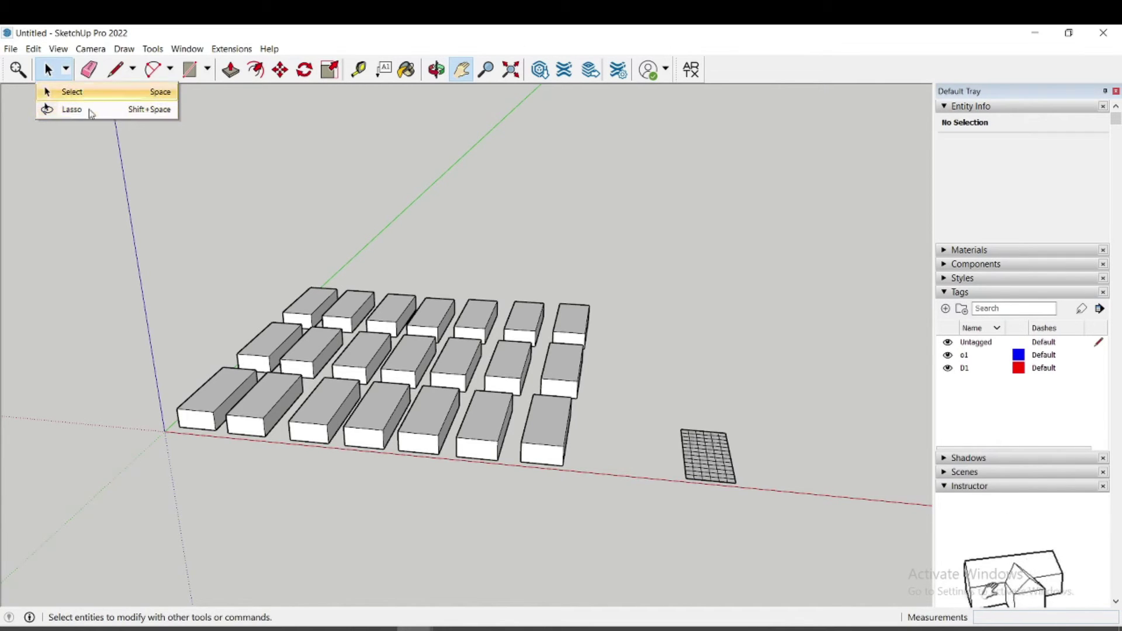
pyautogui.click(66, 71)
pyautogui.click(65, 72)
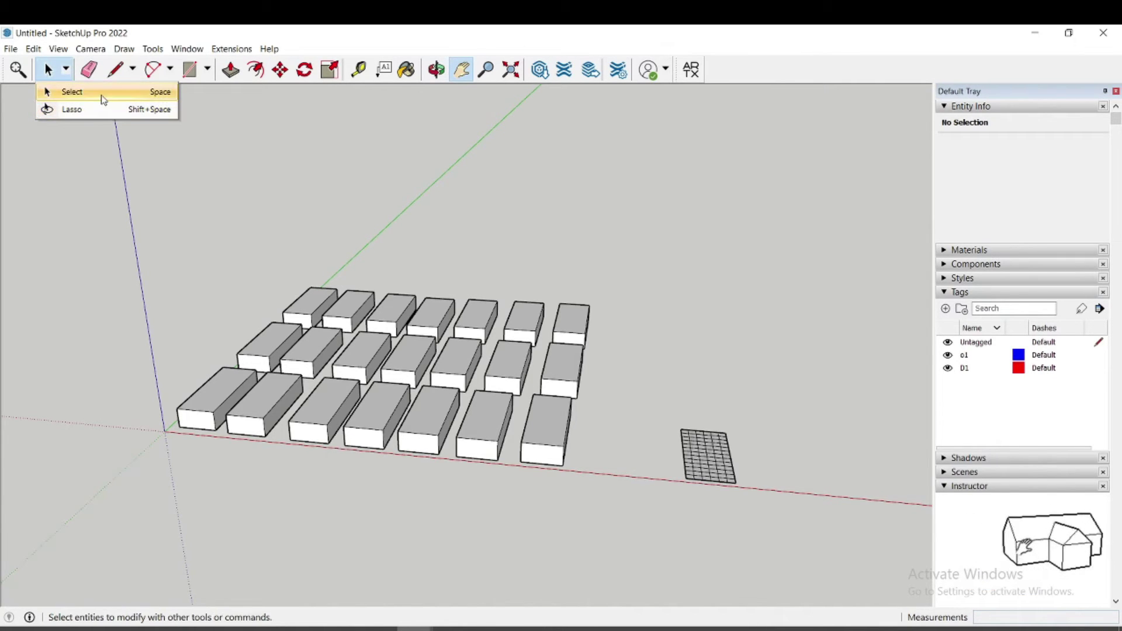
pyautogui.click(73, 192)
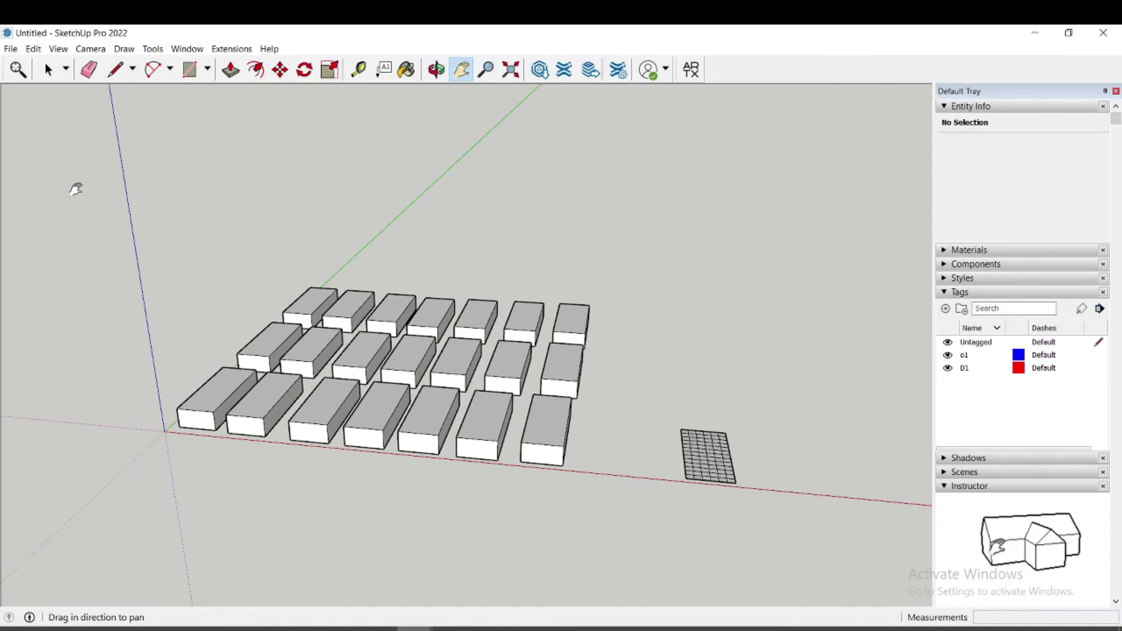
pyautogui.press('space')
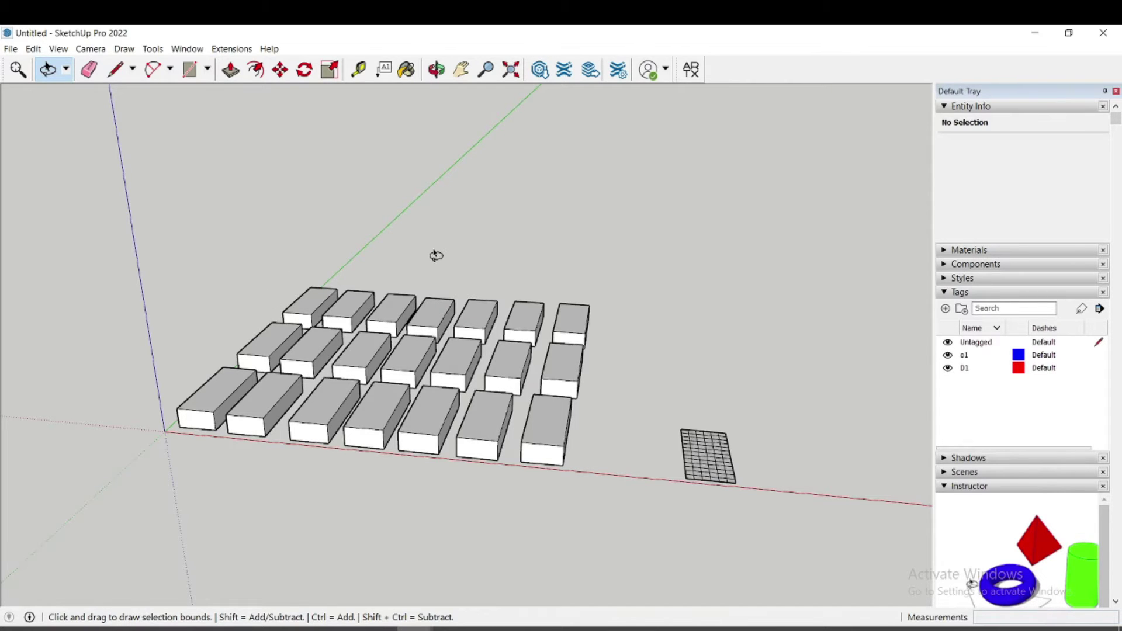
pyautogui.click(66, 69)
pyautogui.click(52, 100)
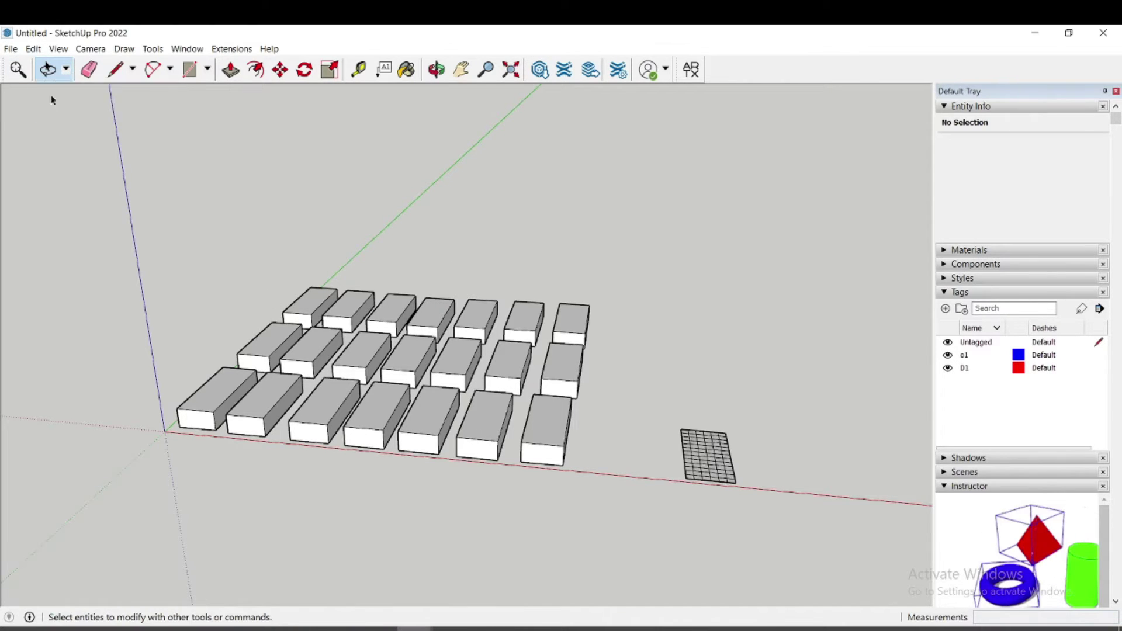
pyautogui.moveTo(409, 266); pyautogui.dragTo(568, 545)
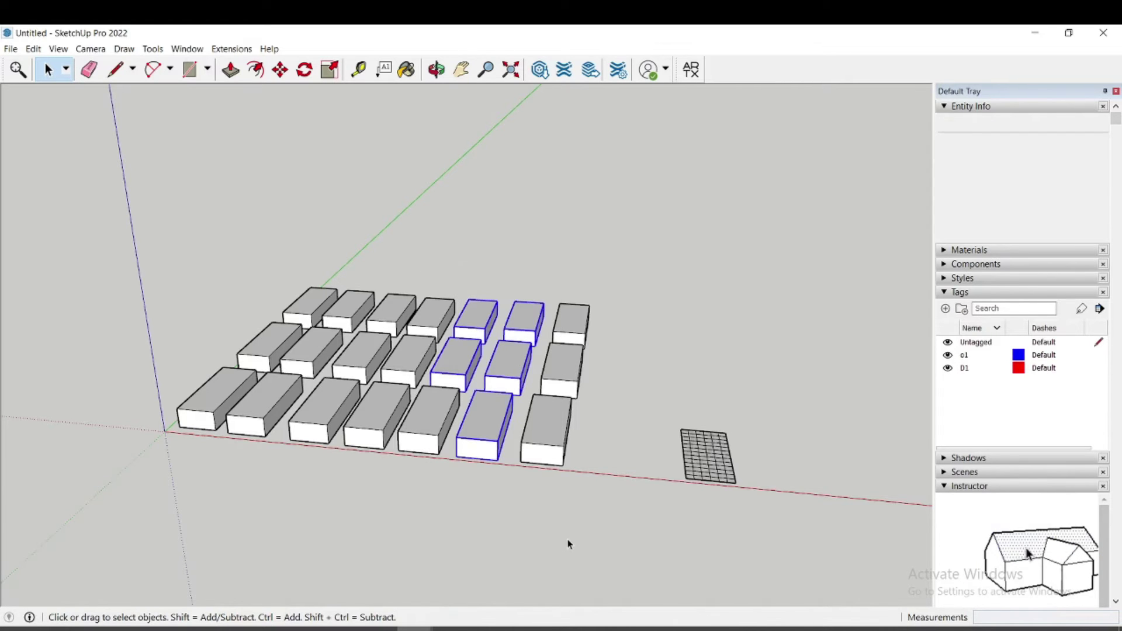
pyautogui.click(585, 542)
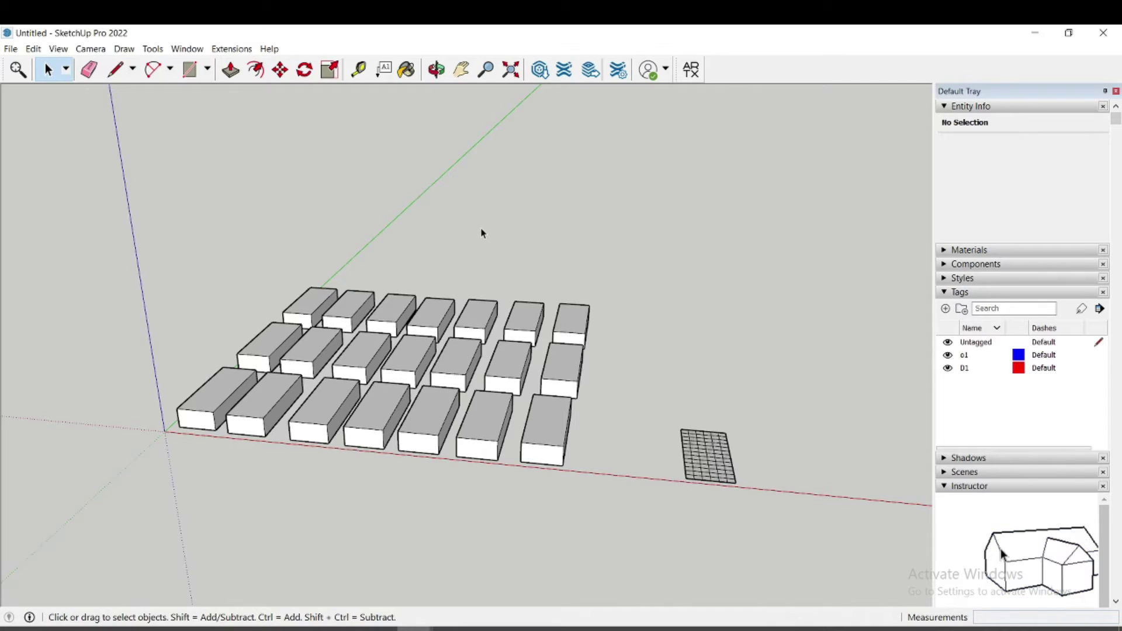
pyautogui.press('space')
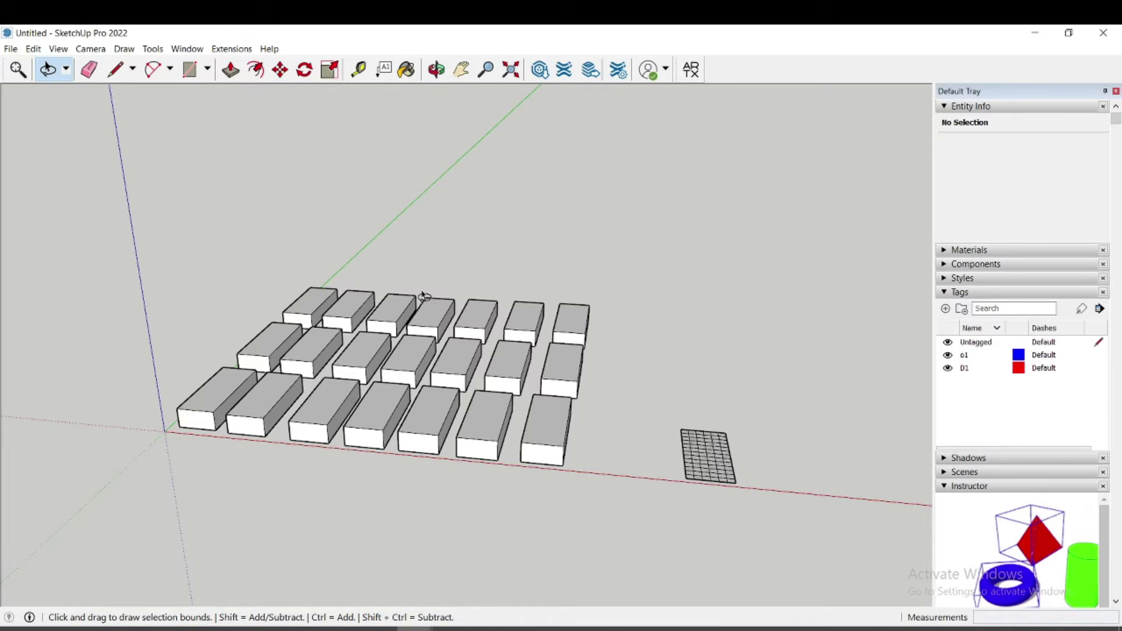
pyautogui.moveTo(402, 413)
pyautogui.mouseDown()
pyautogui.moveTo(599, 329)
pyautogui.moveTo(609, 448)
pyautogui.moveTo(442, 464)
pyautogui.mouseUp()
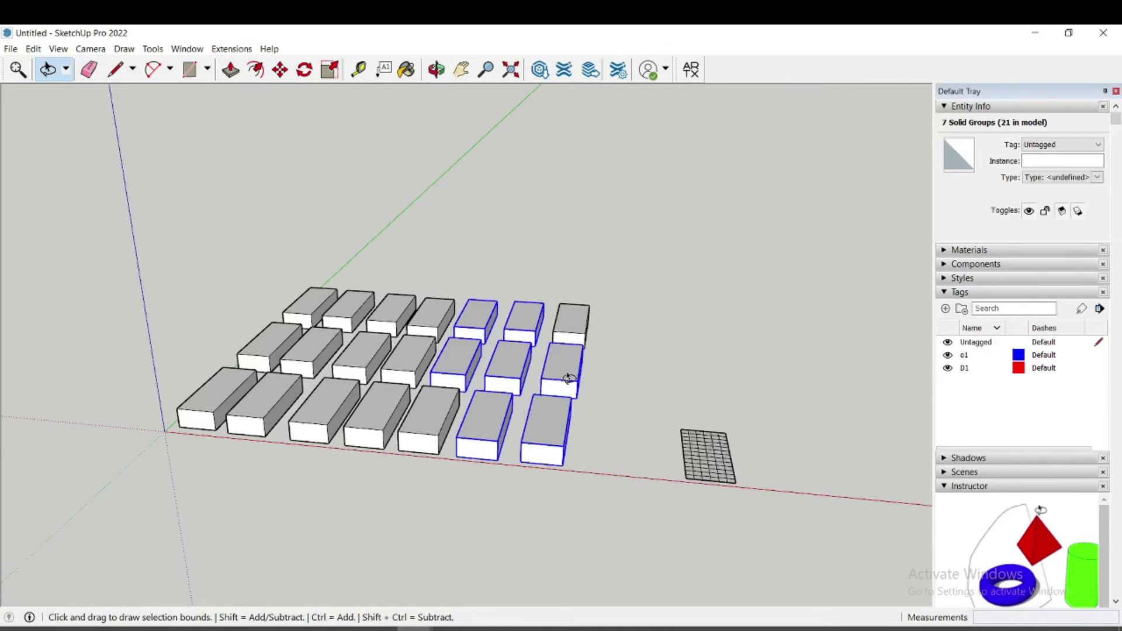
pyautogui.click(542, 542)
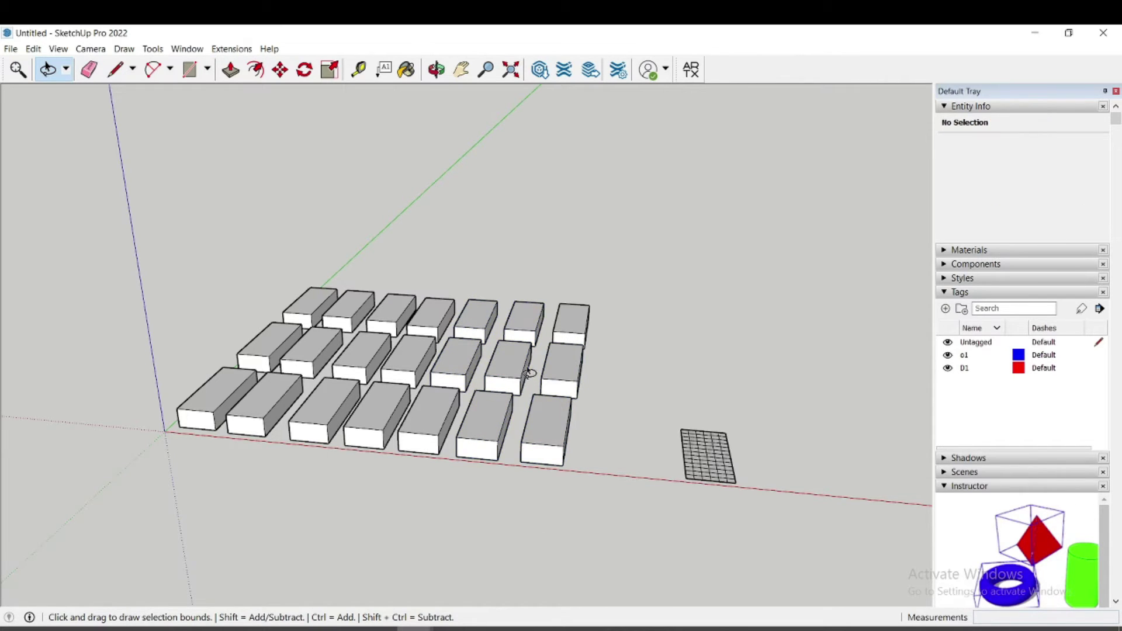
pyautogui.moveTo(529, 365)
pyautogui.mouseDown()
pyautogui.moveTo(383, 228)
pyautogui.moveTo(371, 506)
pyautogui.moveTo(501, 358)
pyautogui.mouseUp()
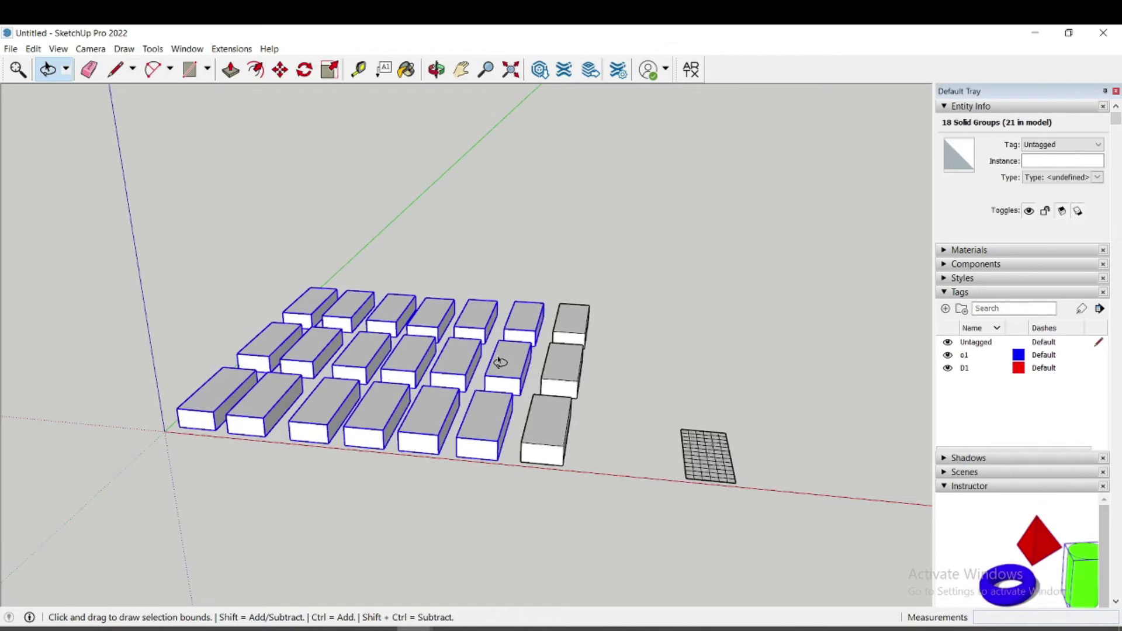
pyautogui.click(515, 512)
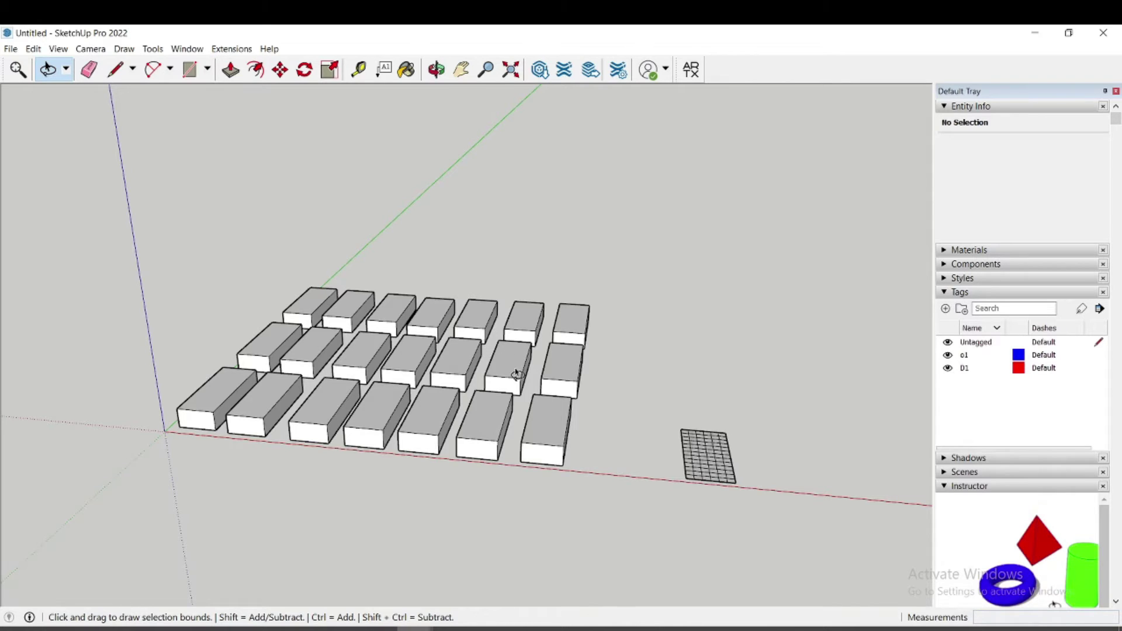
pyautogui.moveTo(398, 478)
pyautogui.mouseDown()
pyautogui.moveTo(396, 378)
pyautogui.moveTo(481, 301)
pyautogui.moveTo(613, 346)
pyautogui.moveTo(606, 453)
pyautogui.moveTo(553, 479)
pyautogui.moveTo(459, 474)
pyautogui.mouseUp()
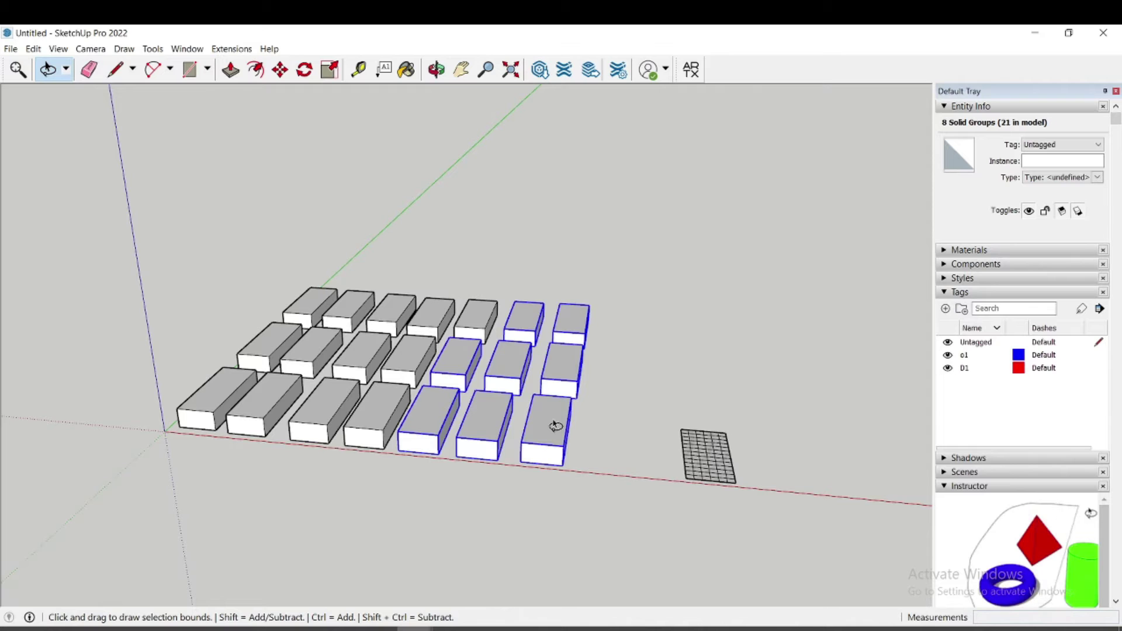
pyautogui.click(504, 506)
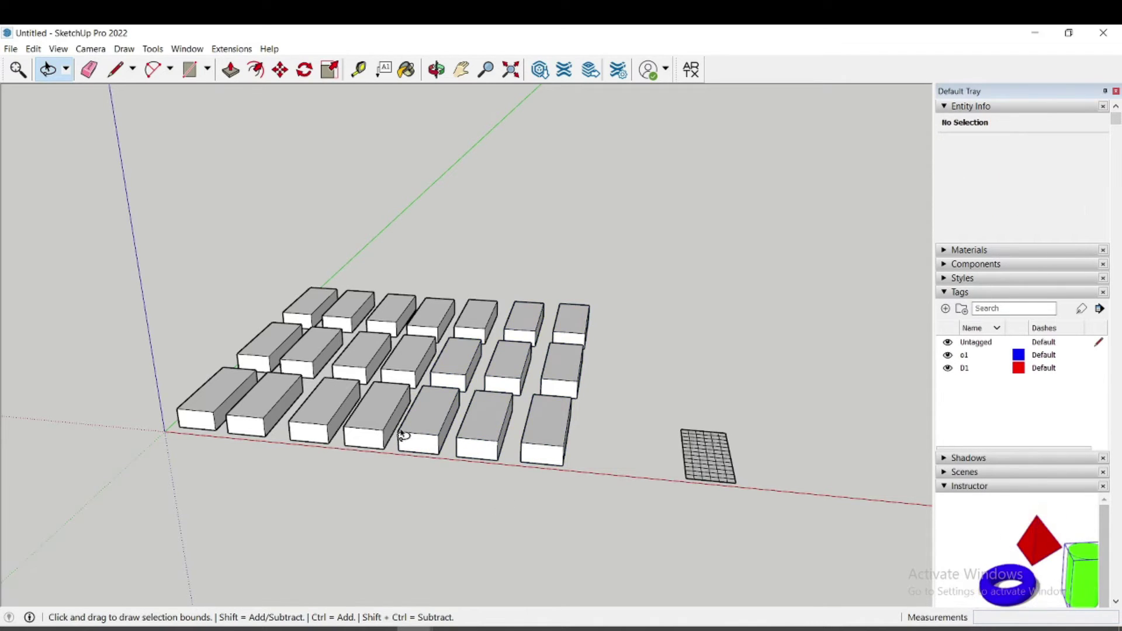
pyautogui.moveTo(351, 434)
pyautogui.mouseDown()
pyautogui.moveTo(429, 345)
pyautogui.moveTo(437, 297)
pyautogui.moveTo(393, 271)
pyautogui.moveTo(314, 268)
pyautogui.moveTo(251, 294)
pyautogui.moveTo(225, 334)
pyautogui.moveTo(230, 395)
pyautogui.moveTo(274, 421)
pyautogui.moveTo(322, 421)
pyautogui.mouseUp()
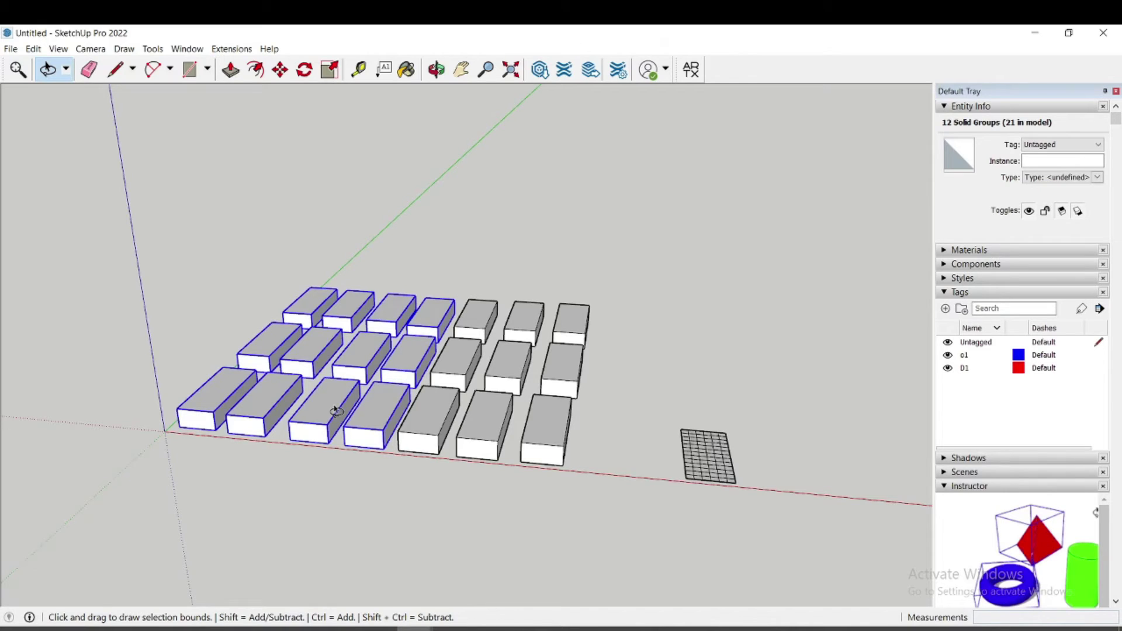
pyautogui.click(373, 499)
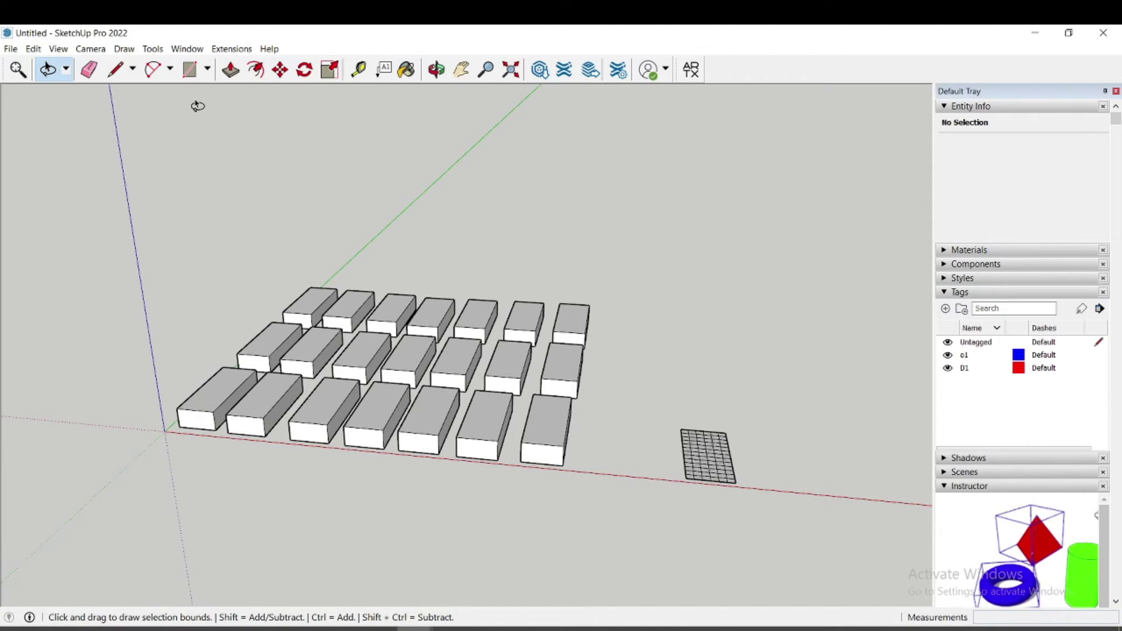
pyautogui.click(462, 70)
pyautogui.moveTo(722, 328); pyautogui.dragTo(627, 272)
pyautogui.scroll(2, 567, 380)
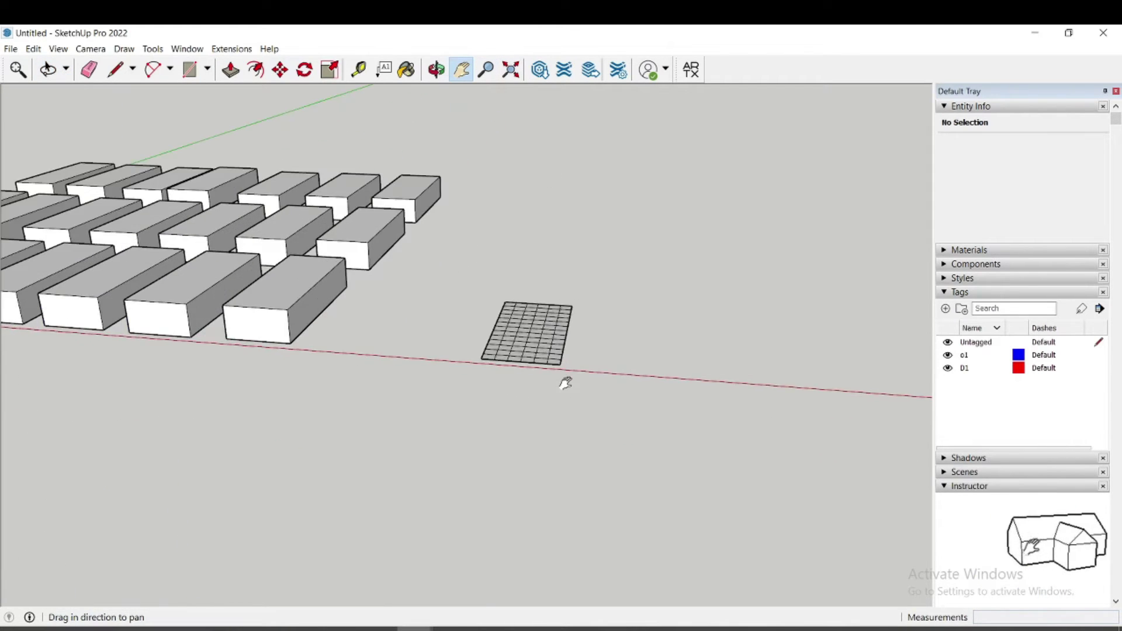
pyautogui.scroll(4, 528, 376)
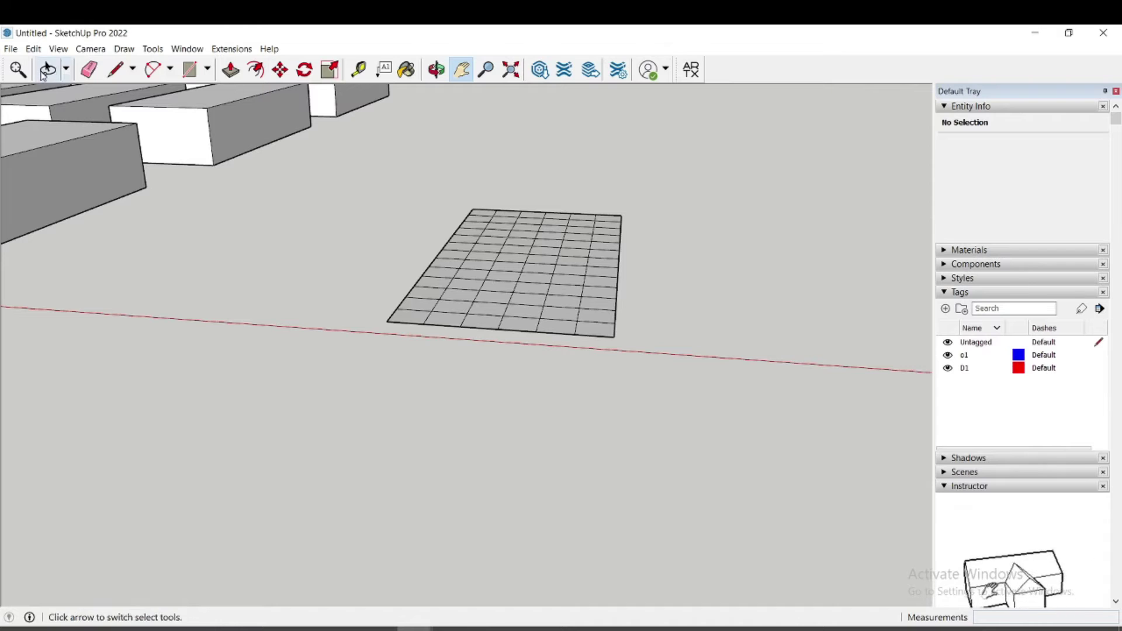
pyautogui.press('space')
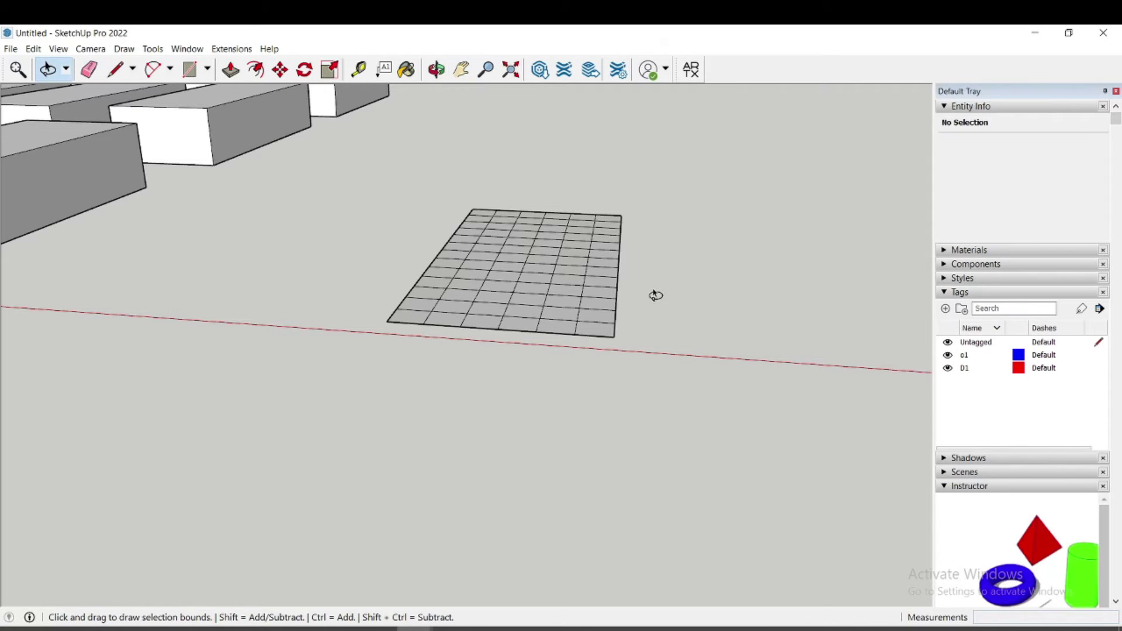
pyautogui.moveTo(541, 248)
pyautogui.mouseDown()
pyautogui.moveTo(595, 283)
pyautogui.moveTo(602, 318)
pyautogui.moveTo(563, 319)
pyautogui.moveTo(538, 316)
pyautogui.mouseUp()
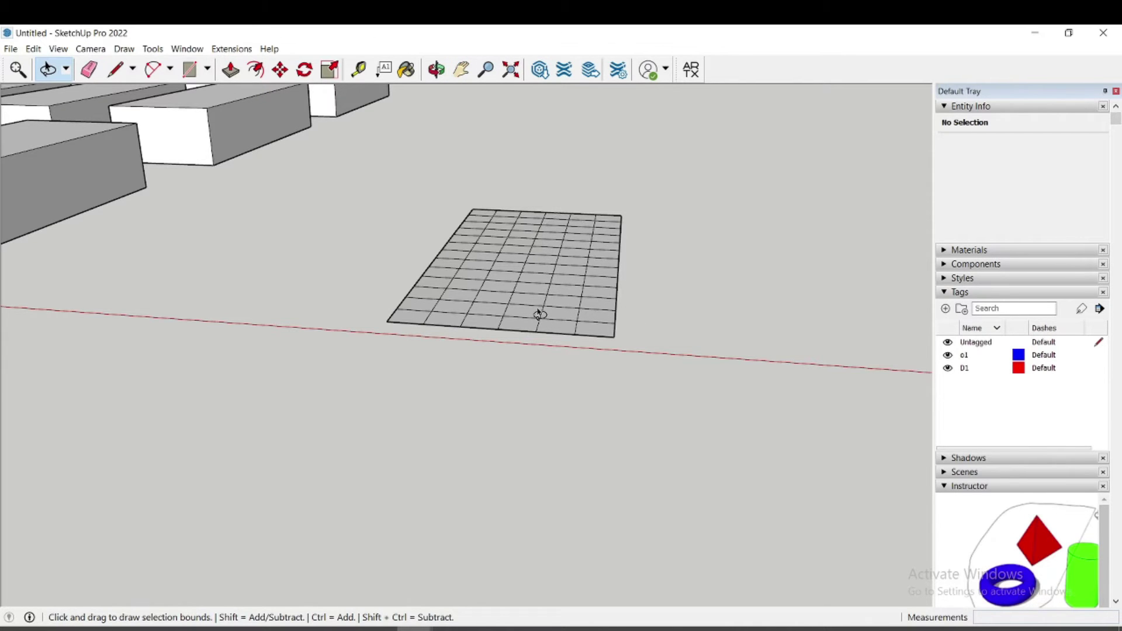
pyautogui.scroll(2, 578, 288)
pyautogui.doubleClick(575, 257)
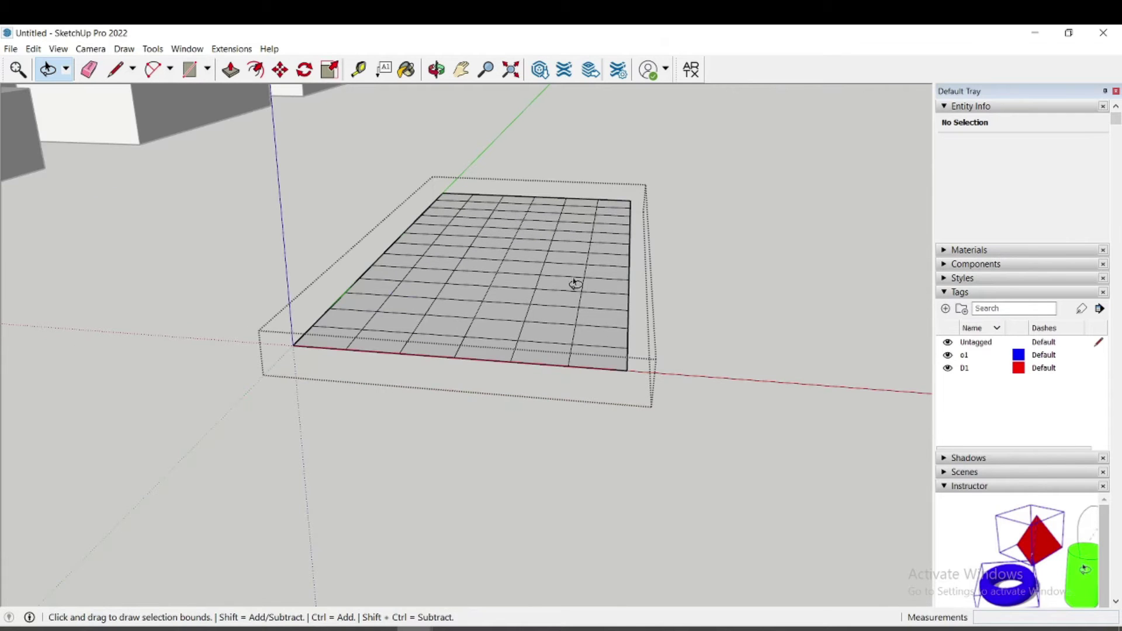
pyautogui.moveTo(534, 237)
pyautogui.mouseDown()
pyautogui.moveTo(569, 376)
pyautogui.moveTo(526, 228)
pyautogui.mouseUp()
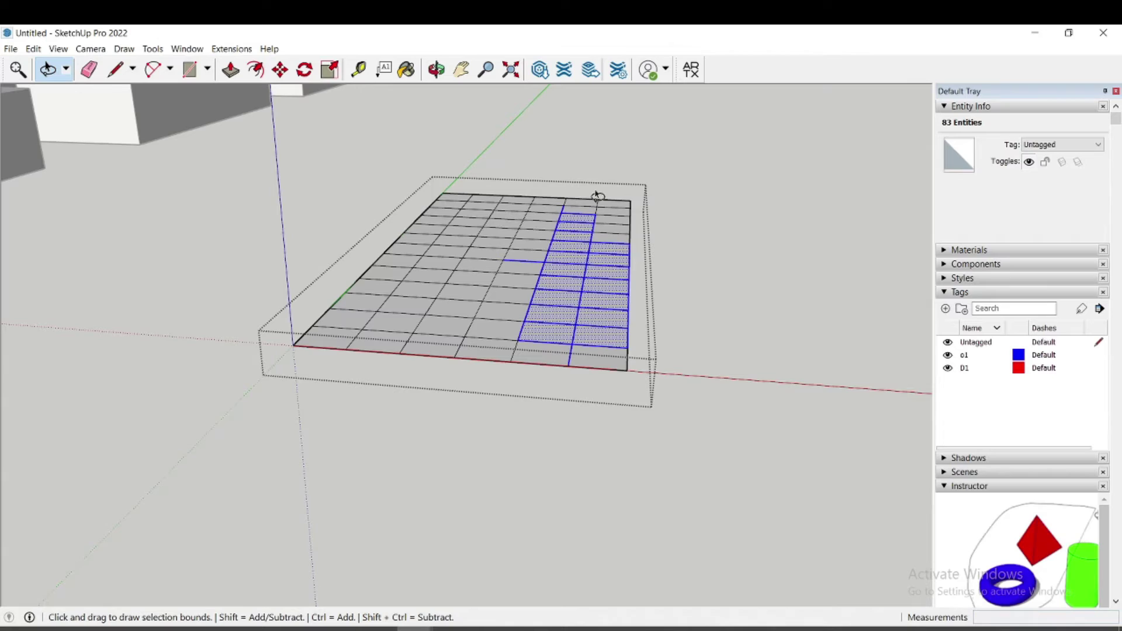
pyautogui.click(653, 544)
pyautogui.scroll(-5, 595, 453)
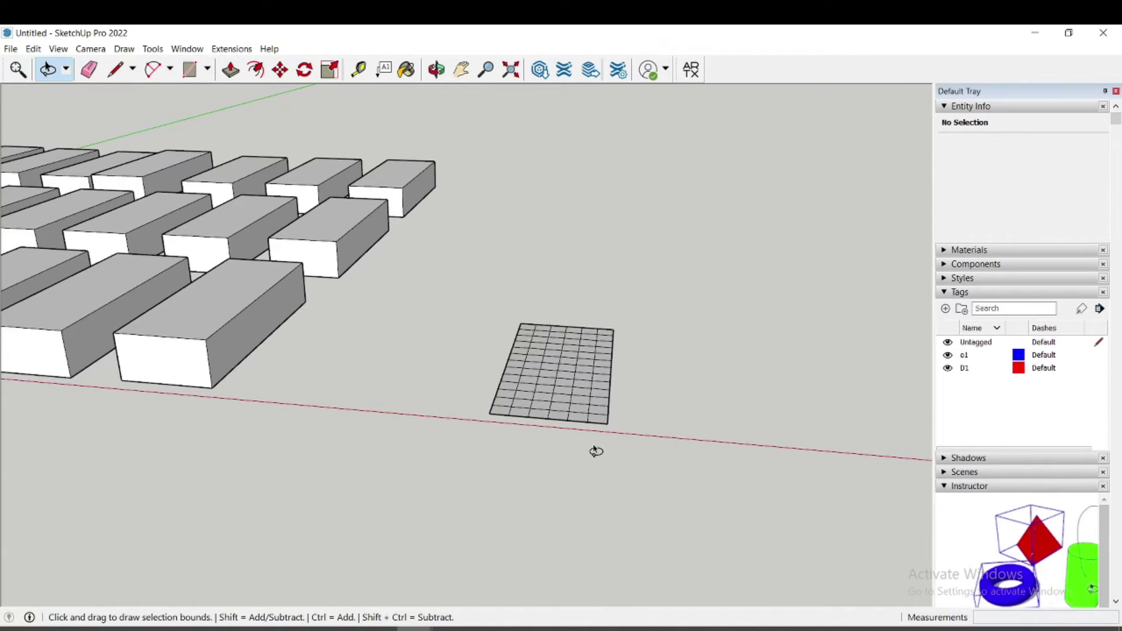
pyautogui.scroll(4, 595, 452)
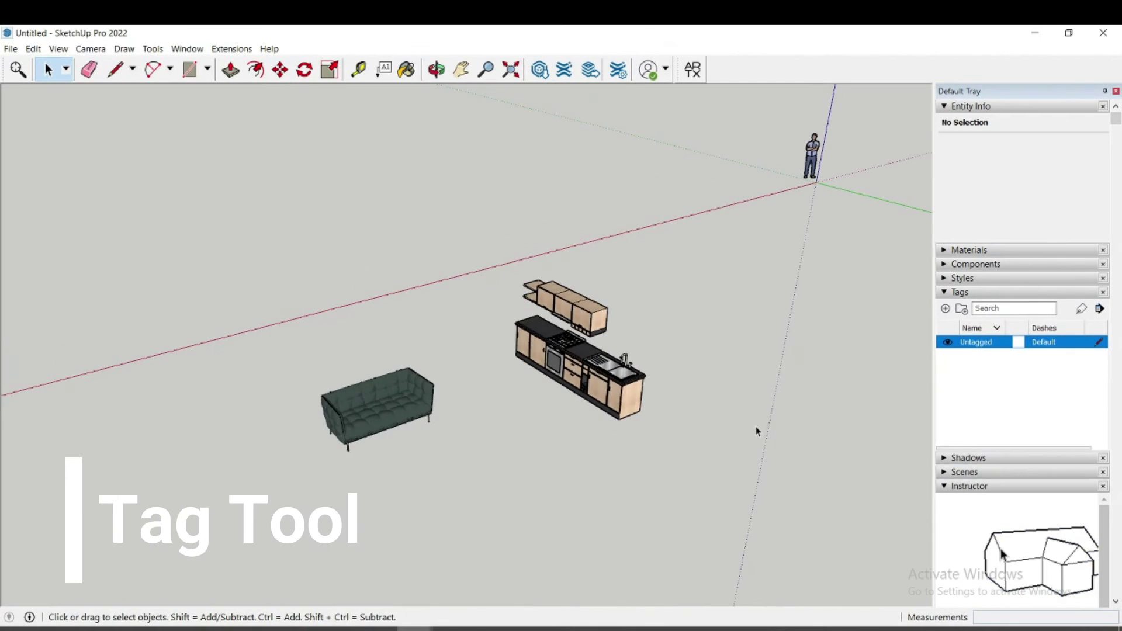
pyautogui.moveTo(757, 431); pyautogui.dragTo(769, 398, button='middle')
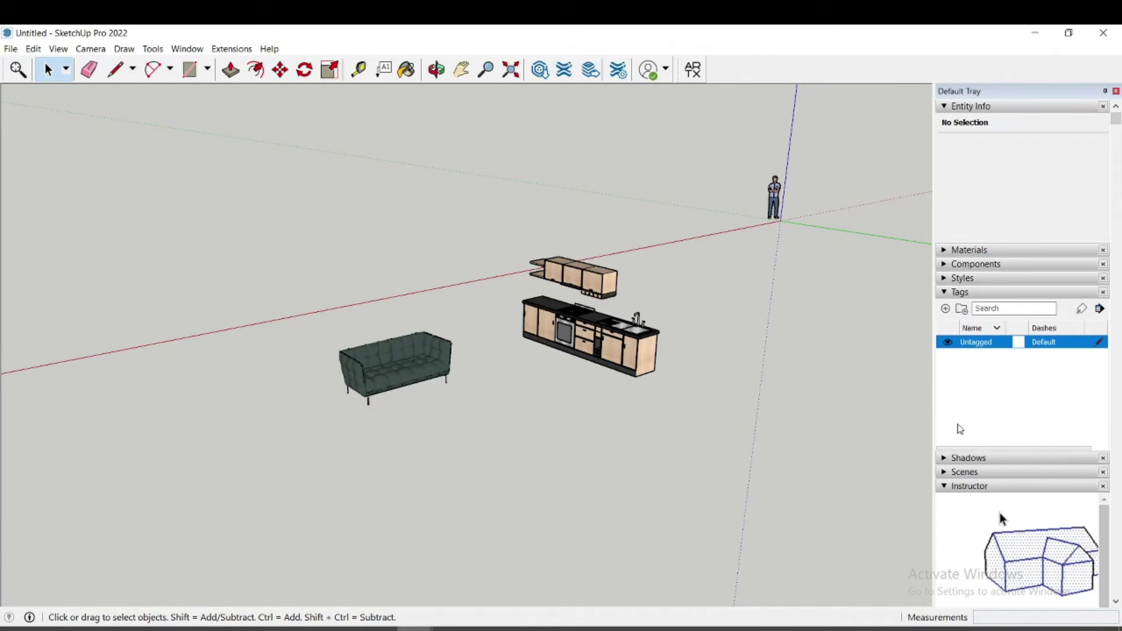
pyautogui.click(960, 292)
pyautogui.click(979, 294)
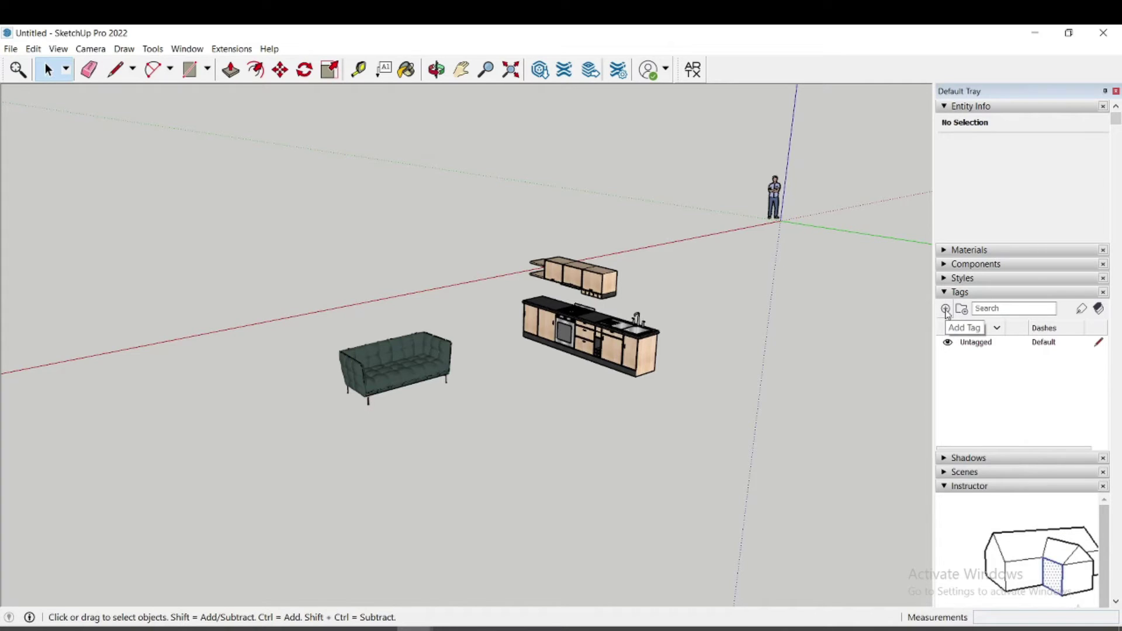
# Step: Add a new tag named Kitchen
pyautogui.click(946, 310)
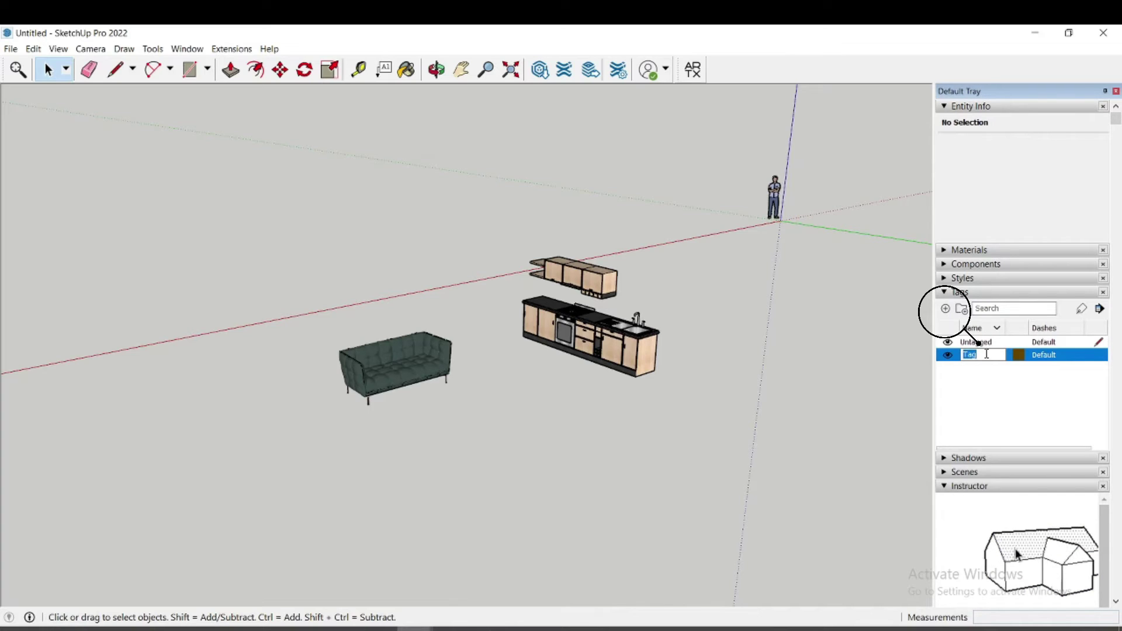
pyautogui.write('Kitchen')
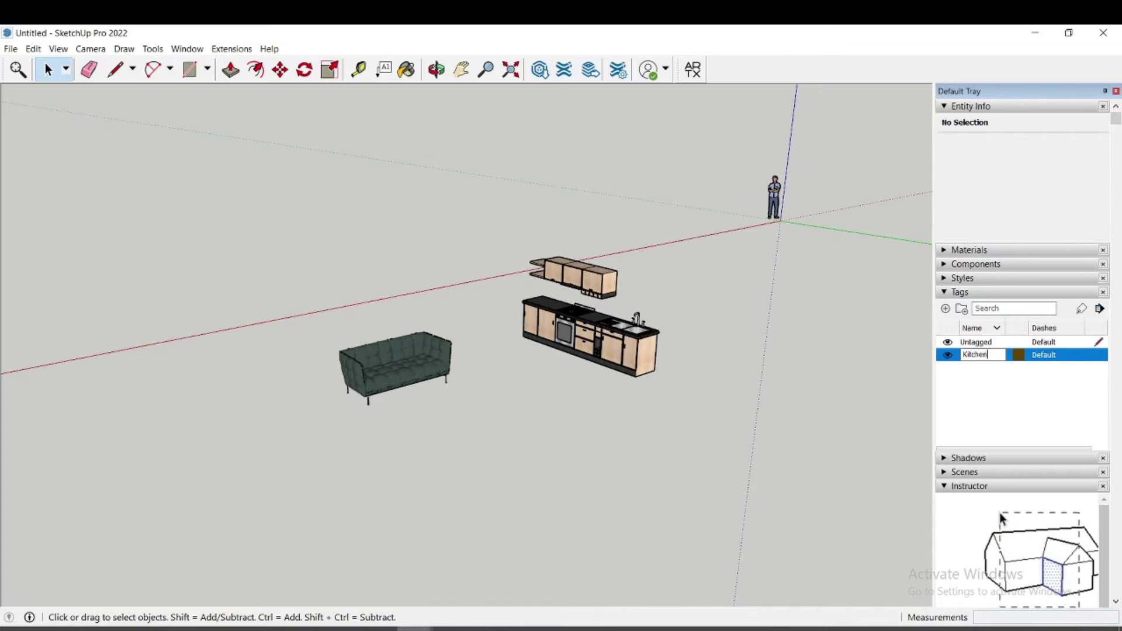
pyautogui.click(1003, 385)
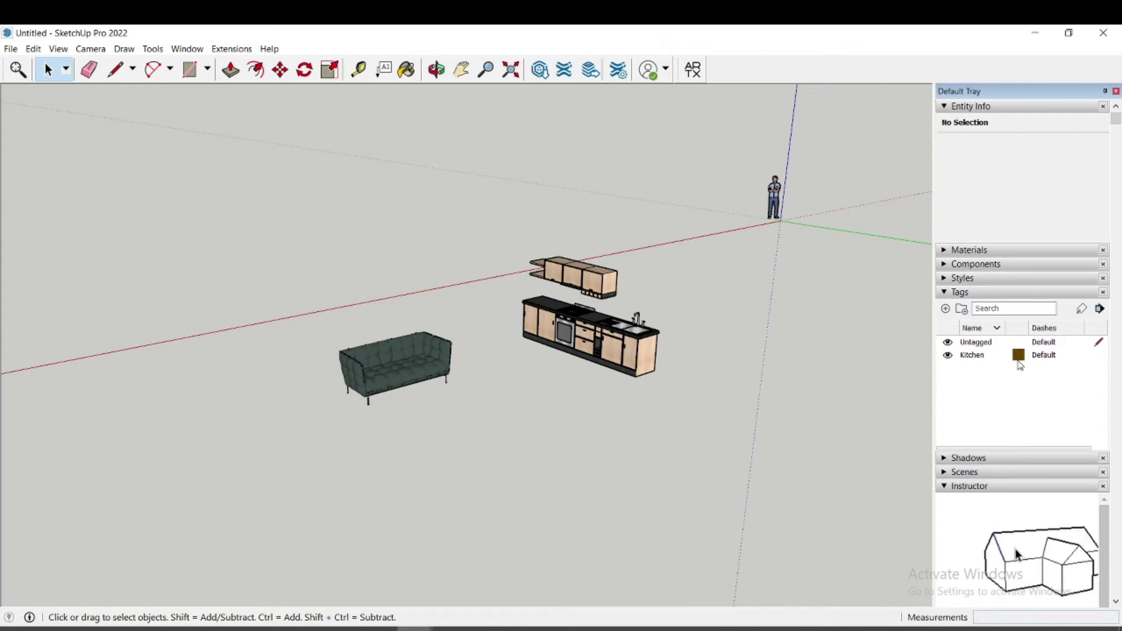
# Step: Add a second new tag named Furniture
pyautogui.click(946, 308)
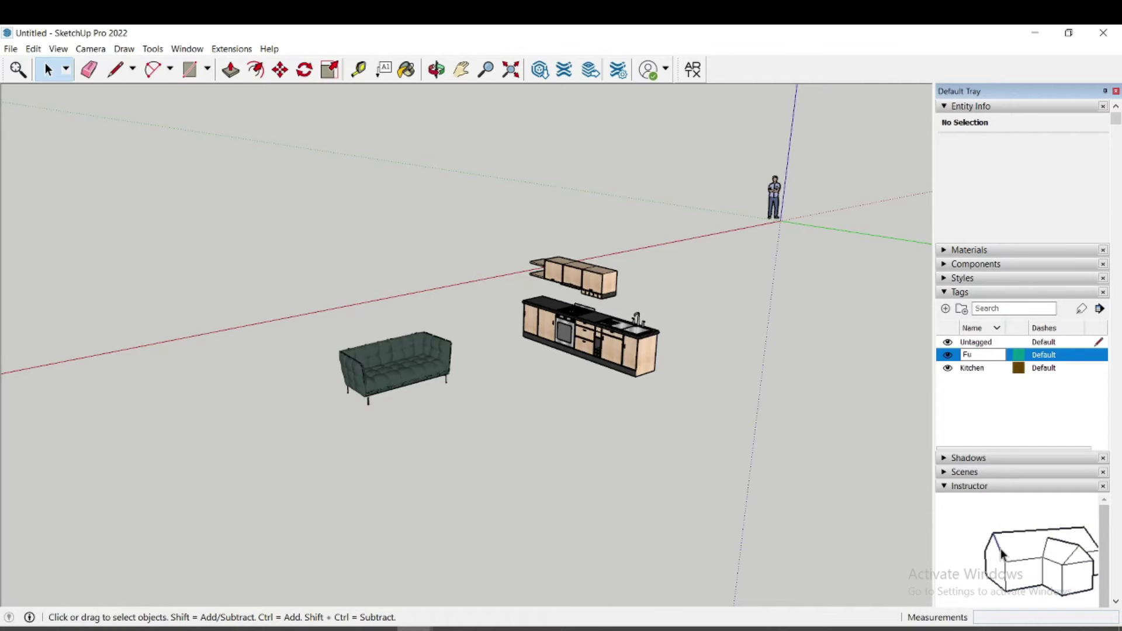
pyautogui.write('iture')
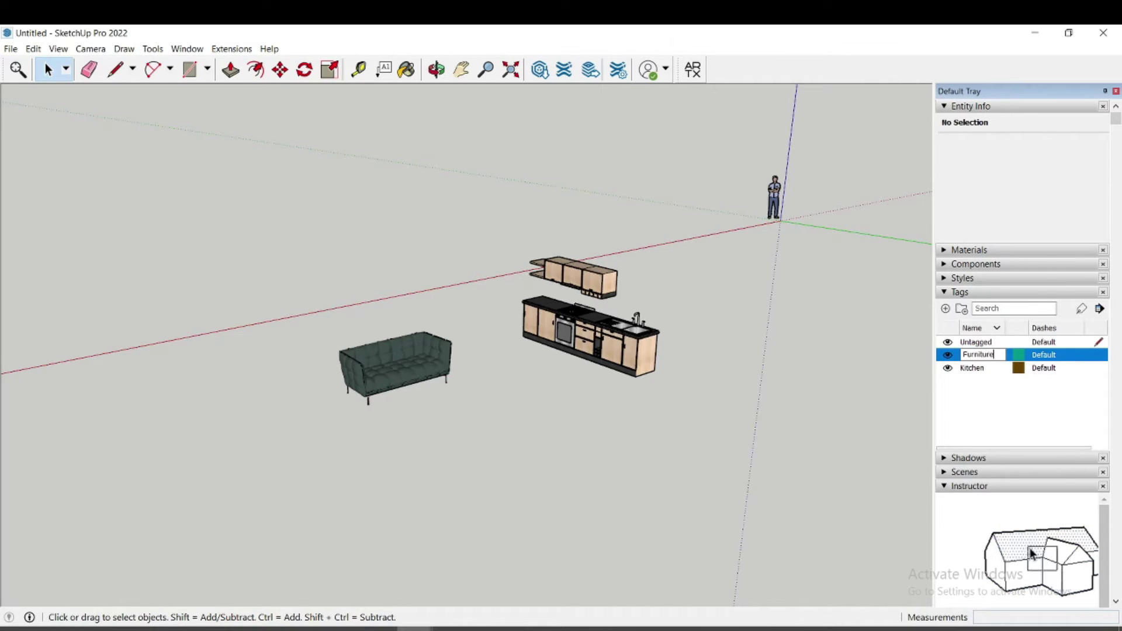
pyautogui.press('Return')
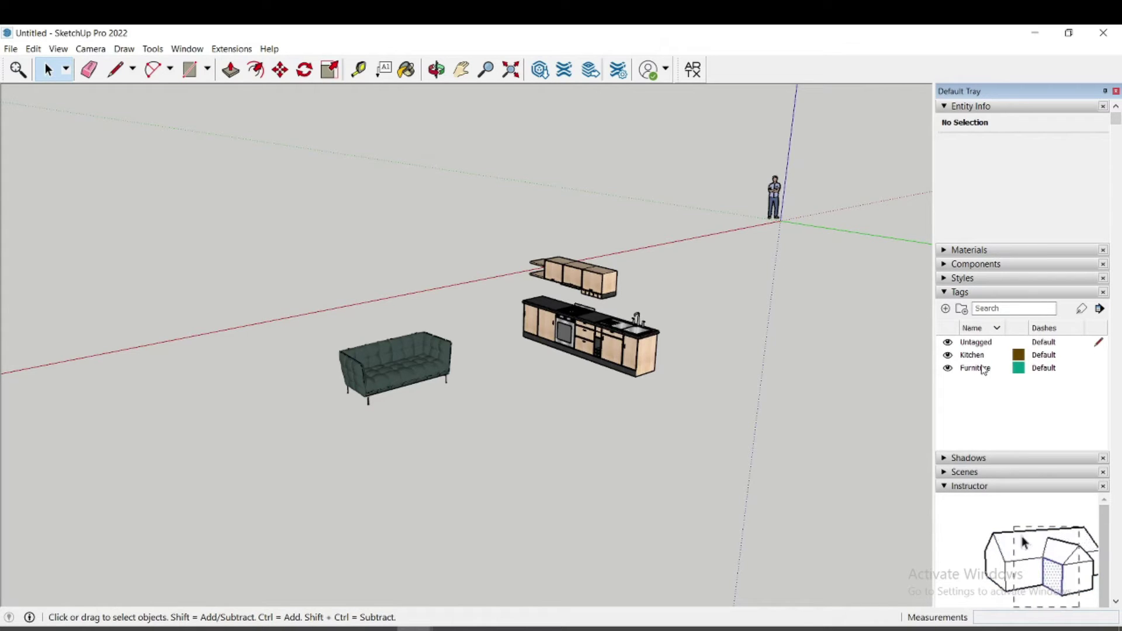
# Step: Select the Kitchen tag and toggle its visibility to hide and reshow the kitchen units
pyautogui.click(982, 356)
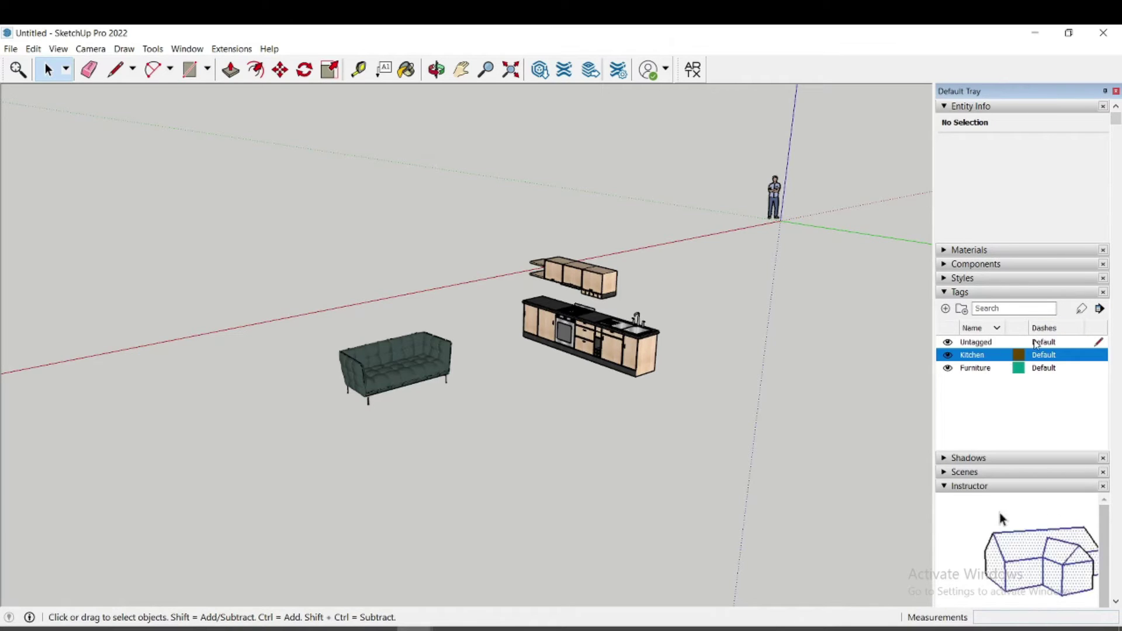
pyautogui.click(1082, 309)
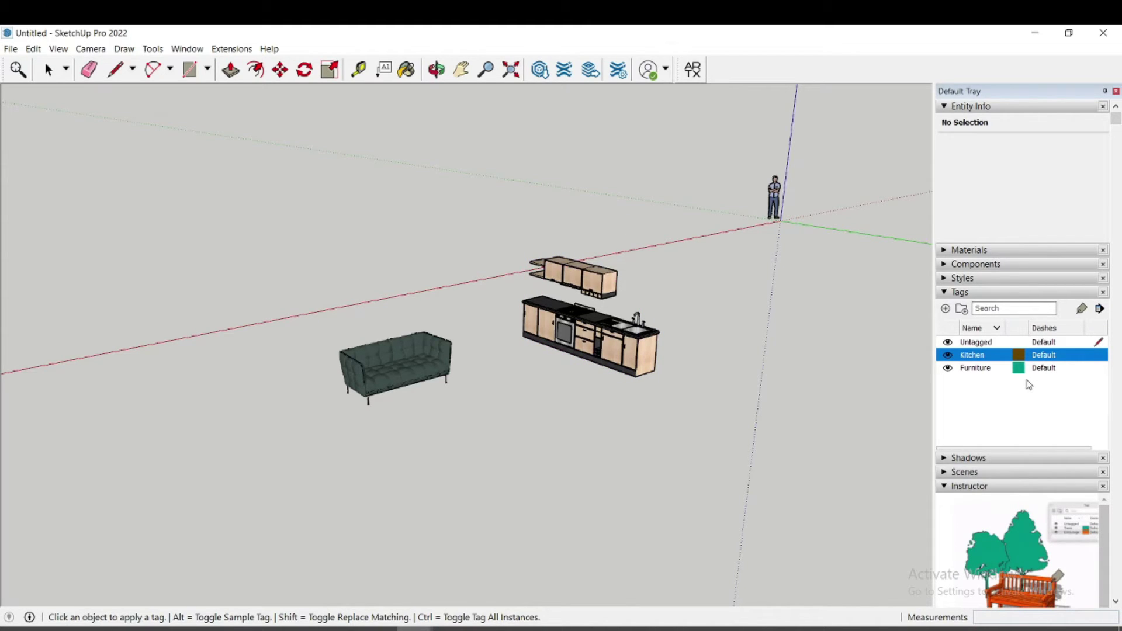
pyautogui.click(947, 355)
pyautogui.click(948, 355)
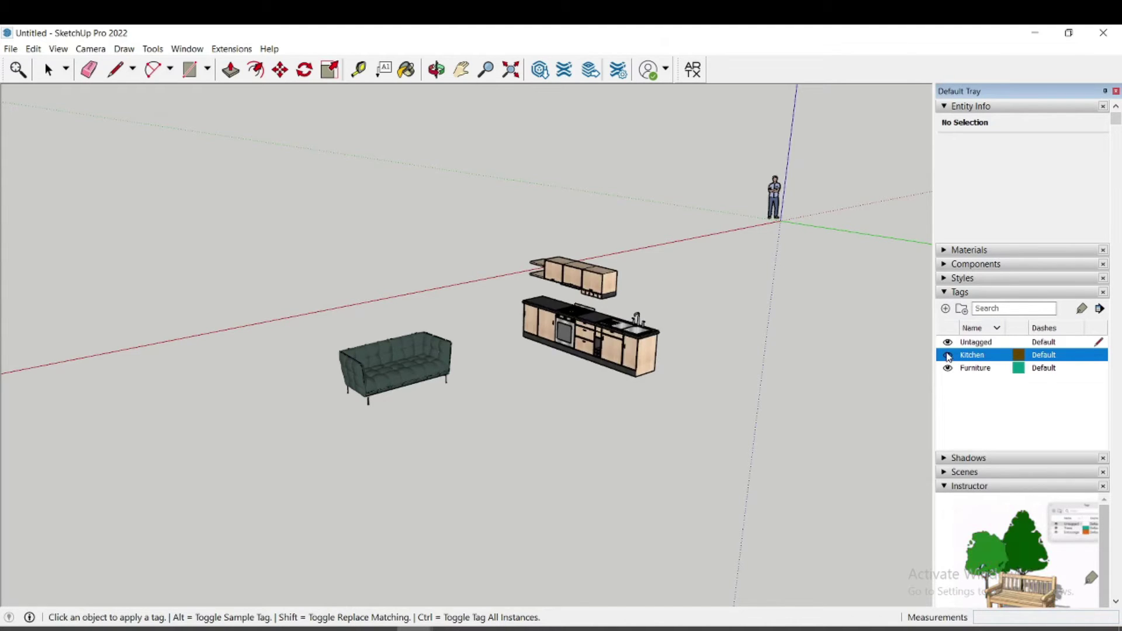
pyautogui.click(947, 354)
pyautogui.click(948, 354)
pyautogui.click(948, 355)
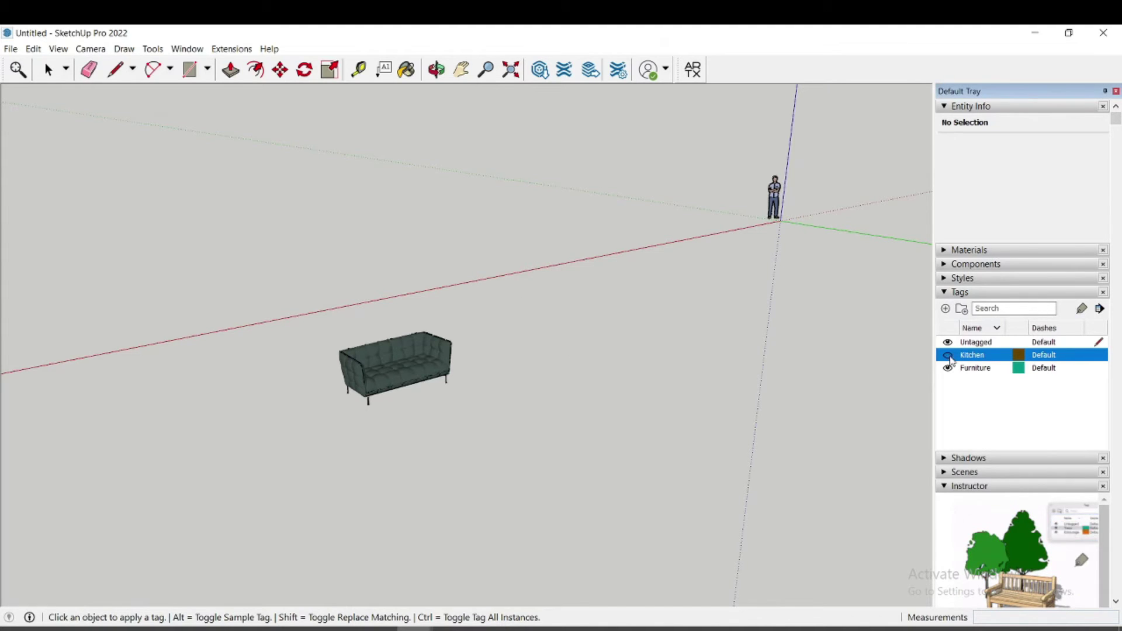
pyautogui.click(948, 355)
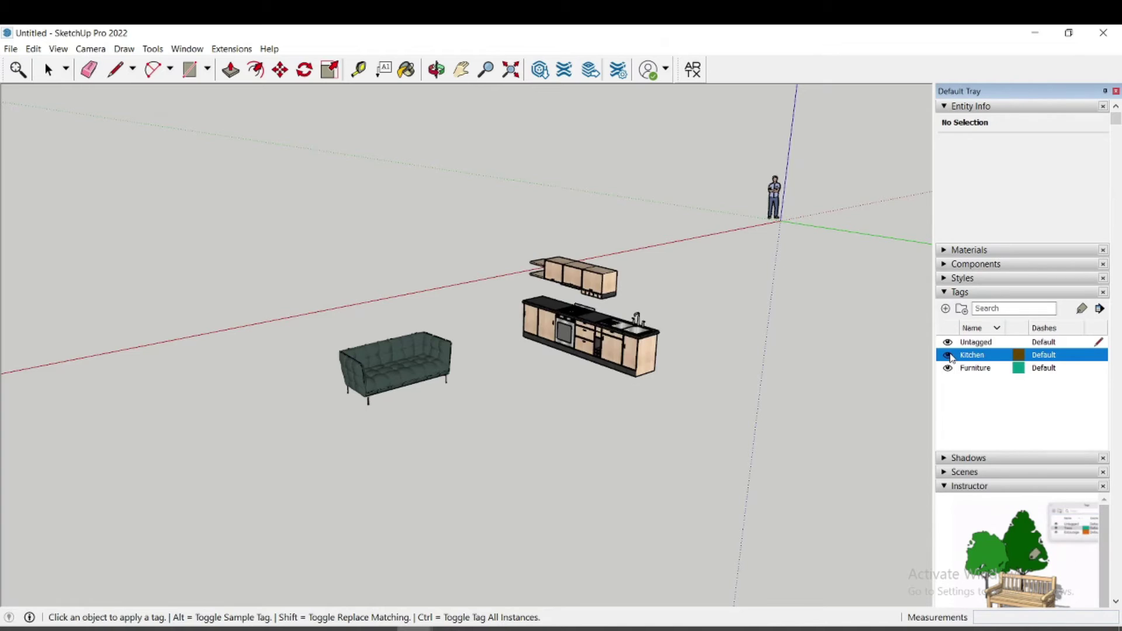
# Step: Check the Furniture tag's colour, then hide and reshow the sofa through its tag
pyautogui.click(981, 369)
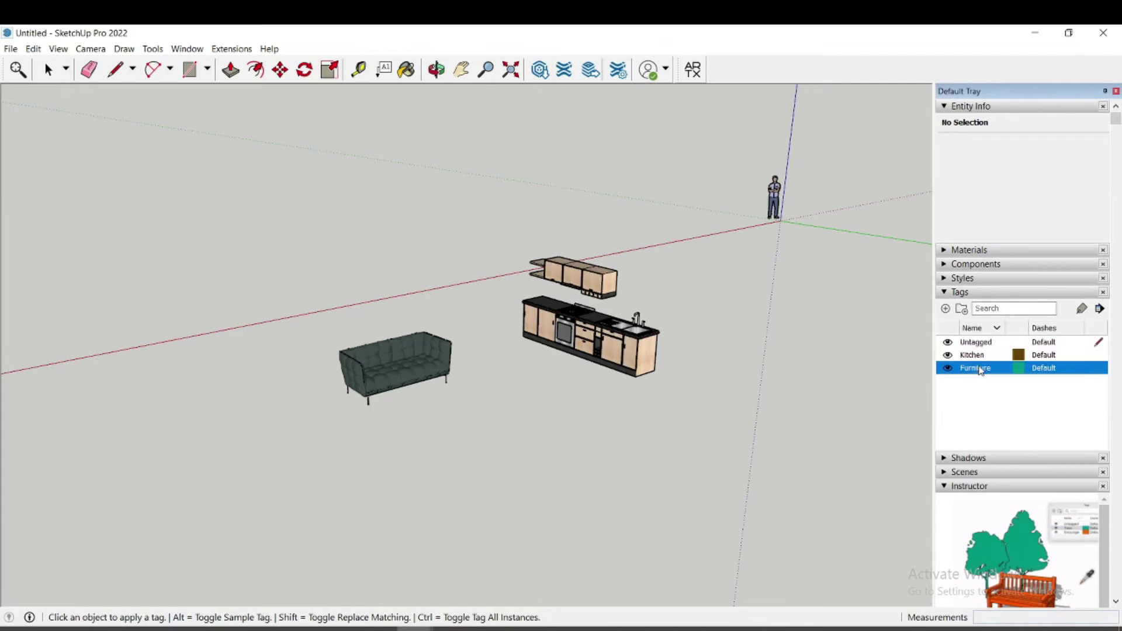
pyautogui.click(1020, 369)
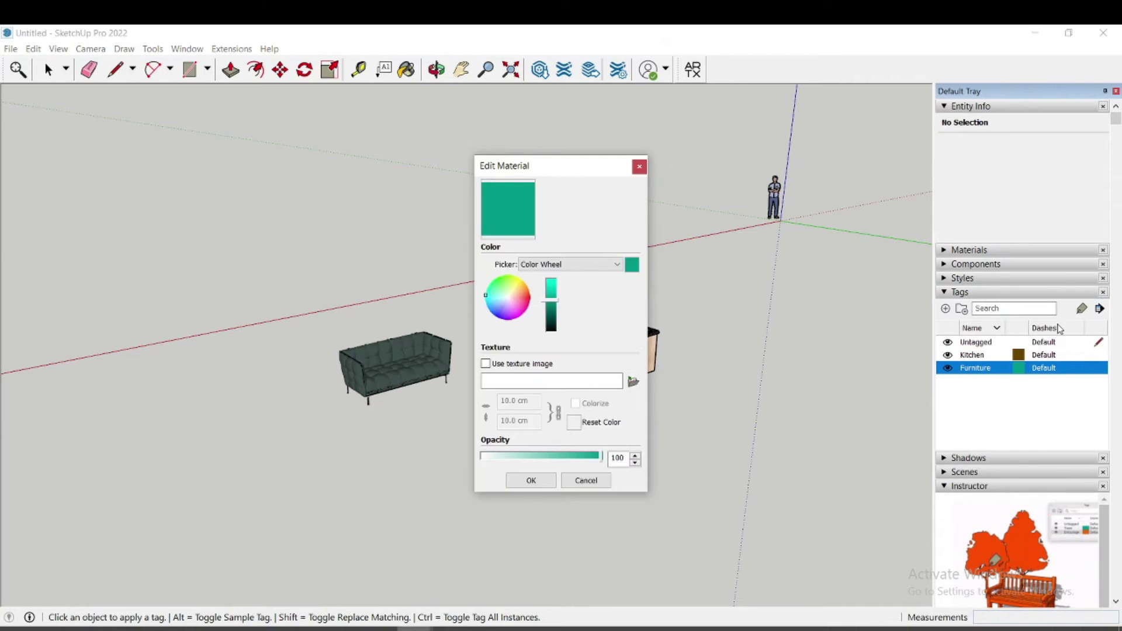
pyautogui.click(640, 167)
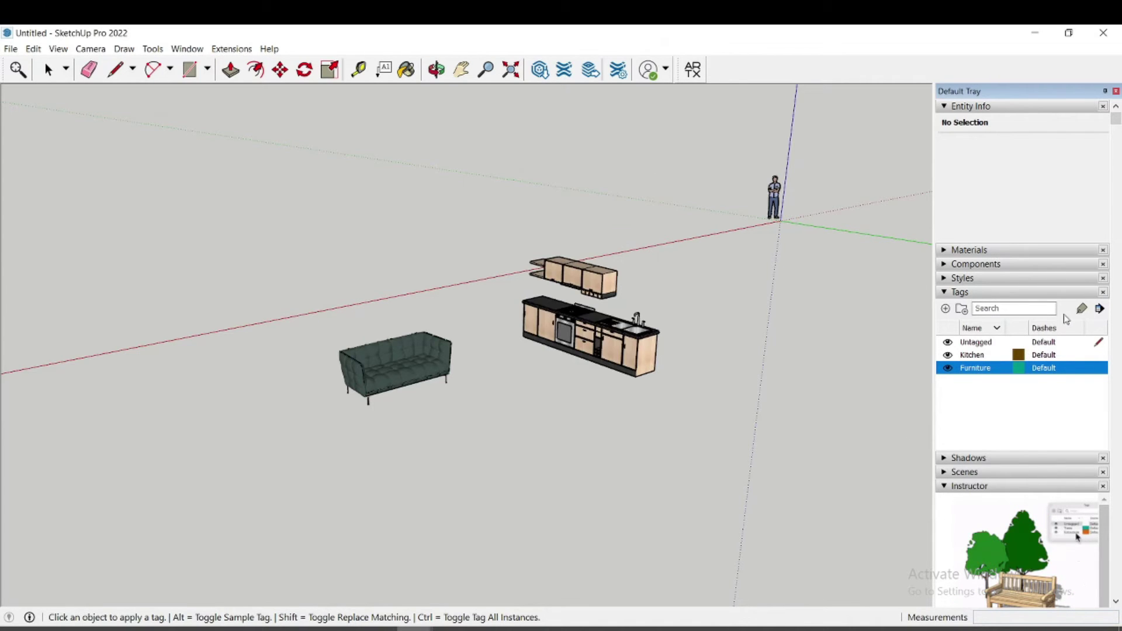
pyautogui.click(947, 368)
pyautogui.click(948, 368)
pyautogui.click(947, 368)
pyautogui.click(947, 368)
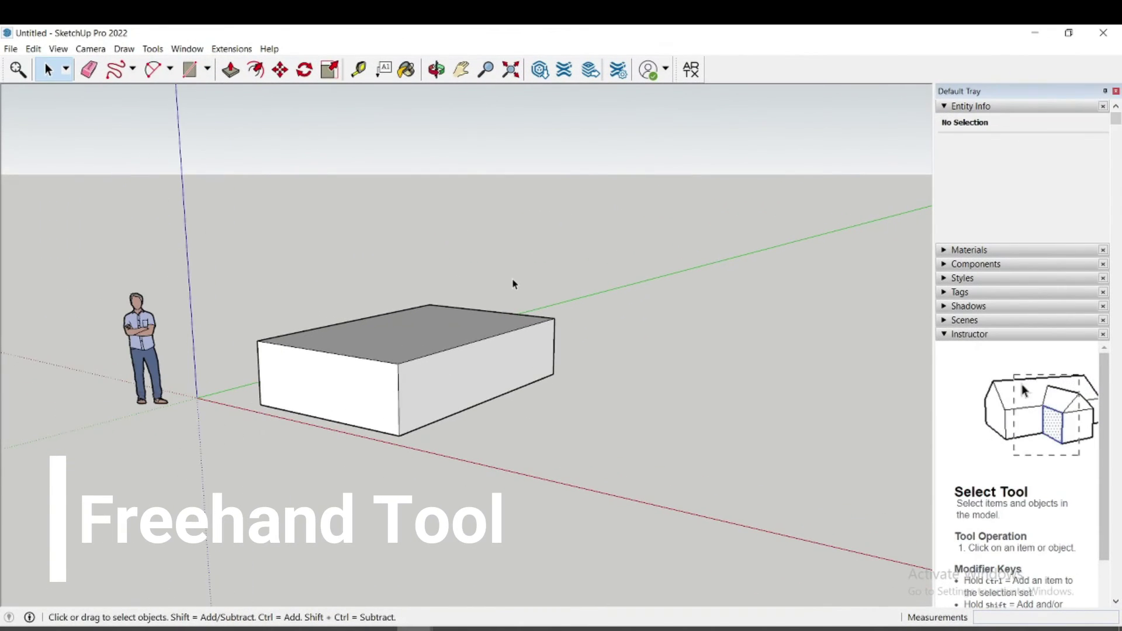
# Step: Sketch a freehand curve across the box's faces with the Freehand tool
pyautogui.click(133, 69)
pyautogui.click(142, 107)
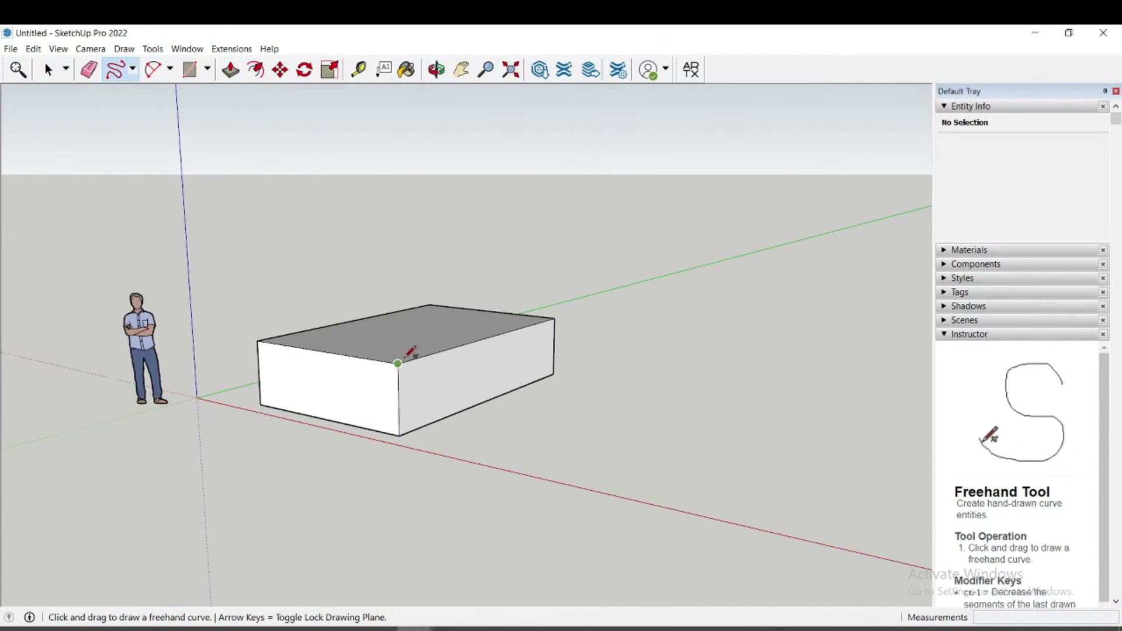
pyautogui.scroll(2, 345, 384)
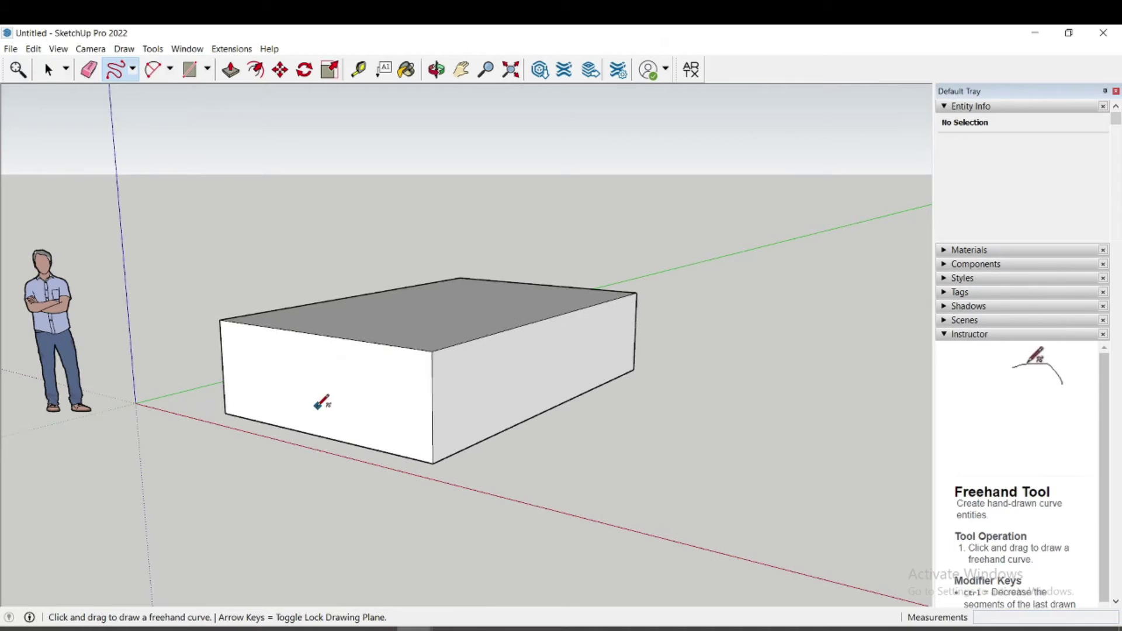
pyautogui.moveTo(226, 413)
pyautogui.mouseDown()
pyautogui.moveTo(242, 393)
pyautogui.moveTo(344, 399)
pyautogui.moveTo(364, 379)
pyautogui.moveTo(420, 369)
pyautogui.moveTo(416, 320)
pyautogui.moveTo(449, 283)
pyautogui.moveTo(476, 279)
pyautogui.moveTo(486, 301)
pyautogui.moveTo(598, 303)
pyautogui.moveTo(579, 384)
pyautogui.mouseUp()
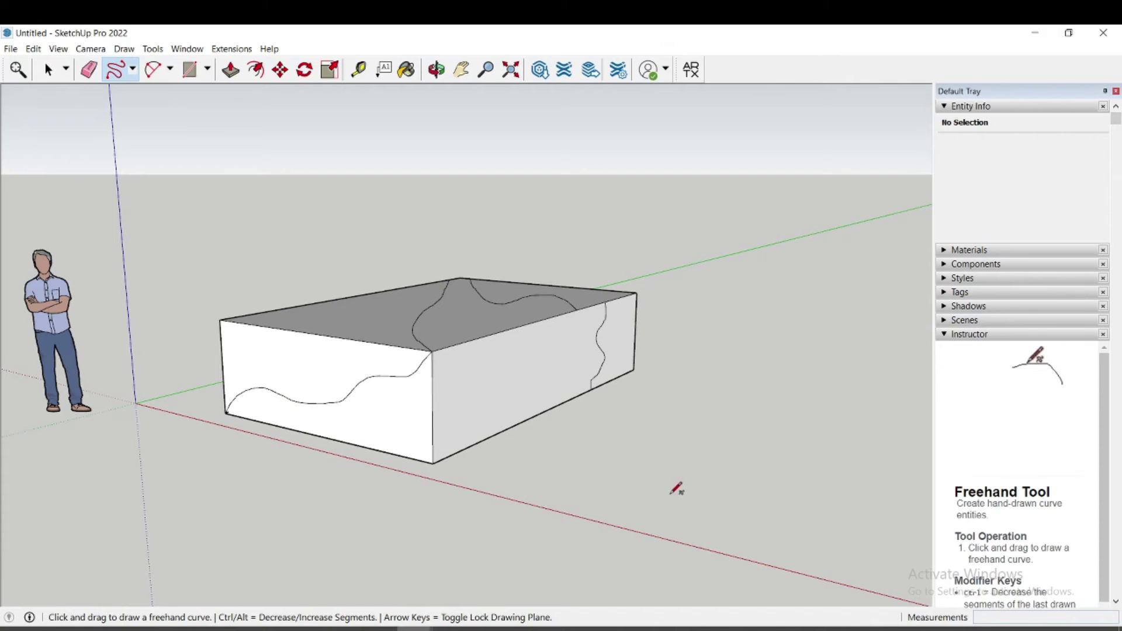
# Step: Reposition the view and draw a wavy freehand curve across the ground
pyautogui.click(461, 70)
pyautogui.moveTo(719, 306); pyautogui.dragTo(574, 293)
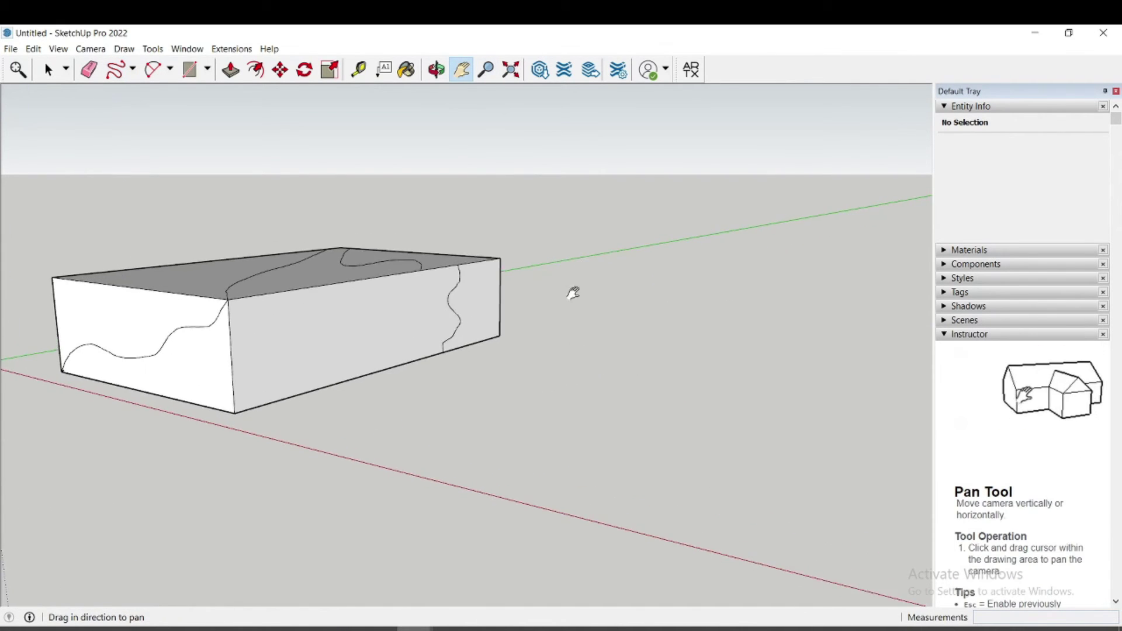
pyautogui.moveTo(574, 294); pyautogui.dragTo(738, 443, button='middle')
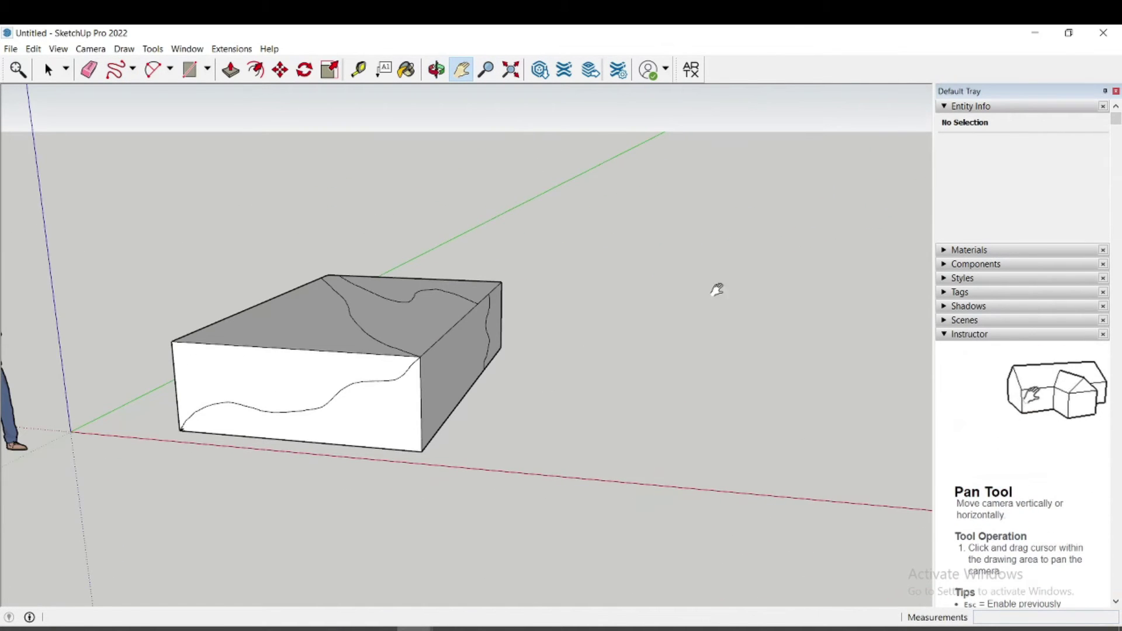
pyautogui.moveTo(718, 289); pyautogui.dragTo(621, 303)
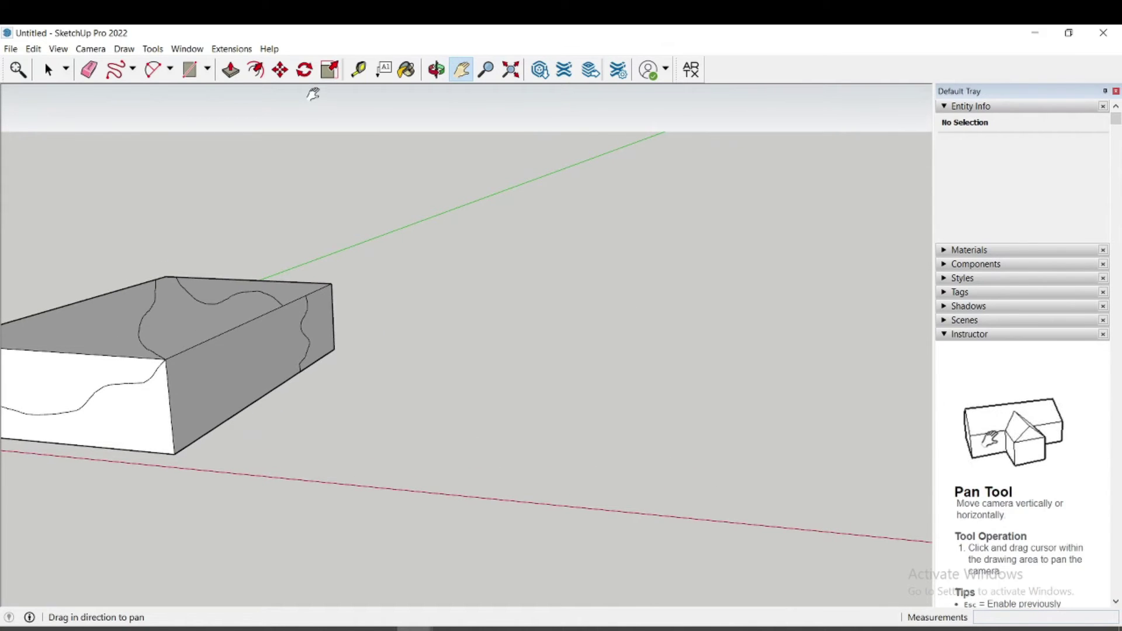
pyautogui.click(115, 70)
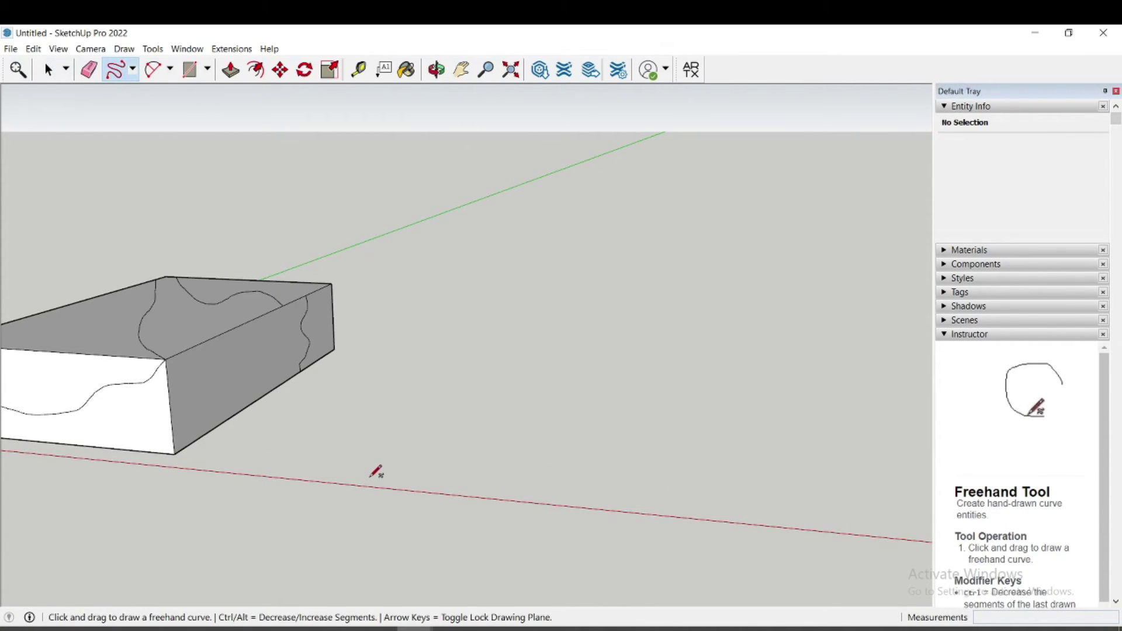
pyautogui.moveTo(370, 477)
pyautogui.mouseDown()
pyautogui.moveTo(408, 454)
pyautogui.moveTo(544, 471)
pyautogui.moveTo(600, 435)
pyautogui.moveTo(718, 433)
pyautogui.moveTo(775, 376)
pyautogui.moveTo(855, 368)
pyautogui.mouseUp()
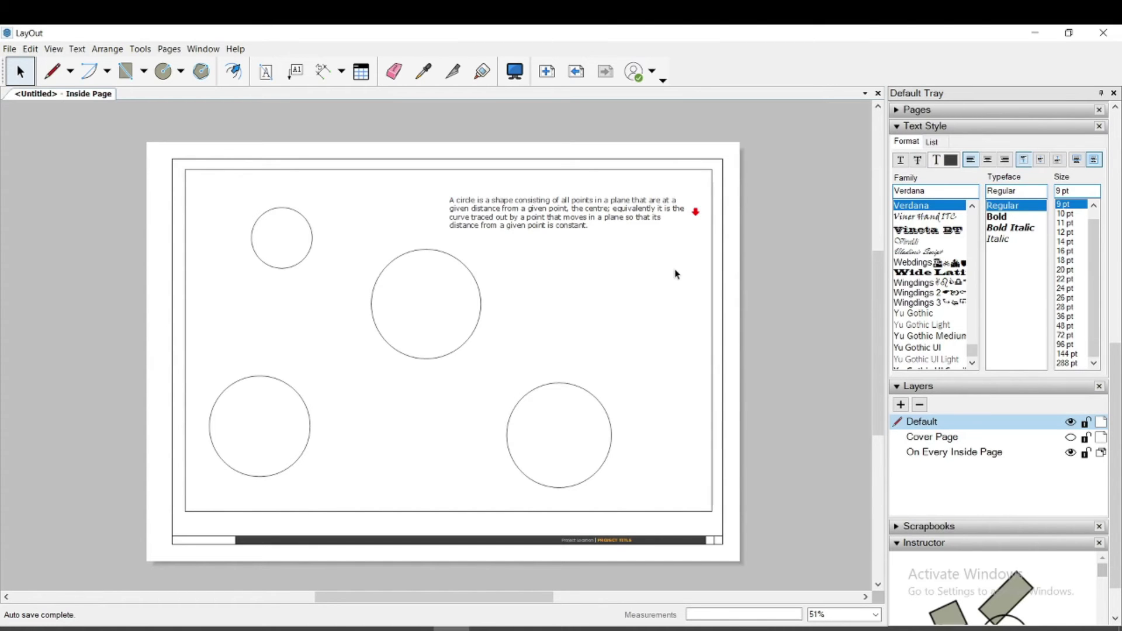
# Step: Zoom the LayOut page, then select the middle circle and exit its point editing
pyautogui.scroll(2, 470, 334)
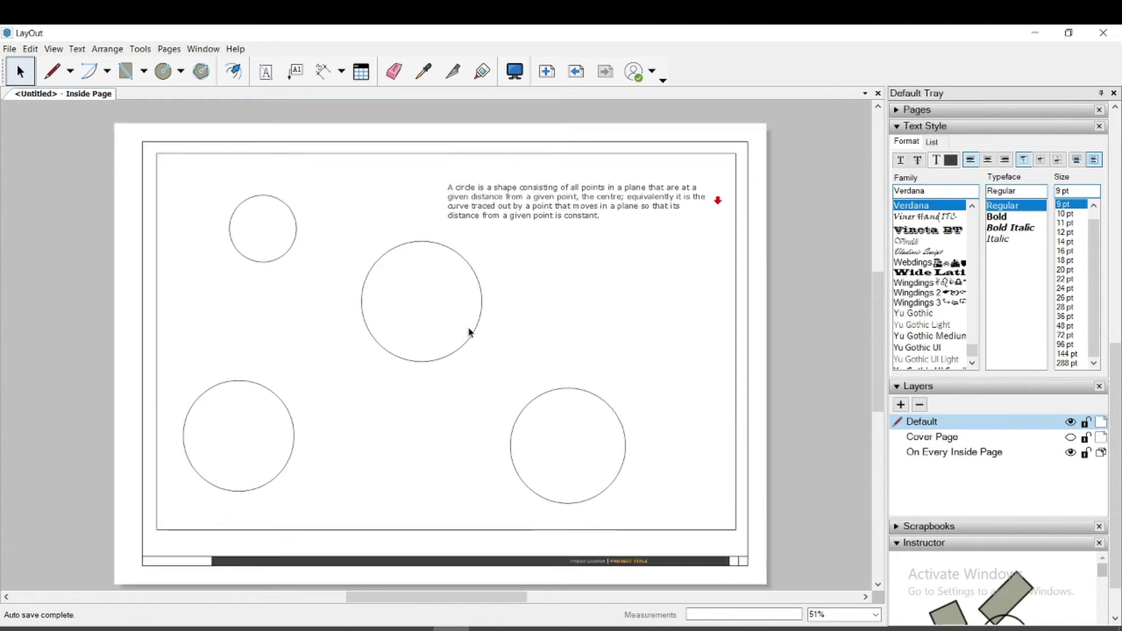
pyautogui.scroll(-1, 470, 333)
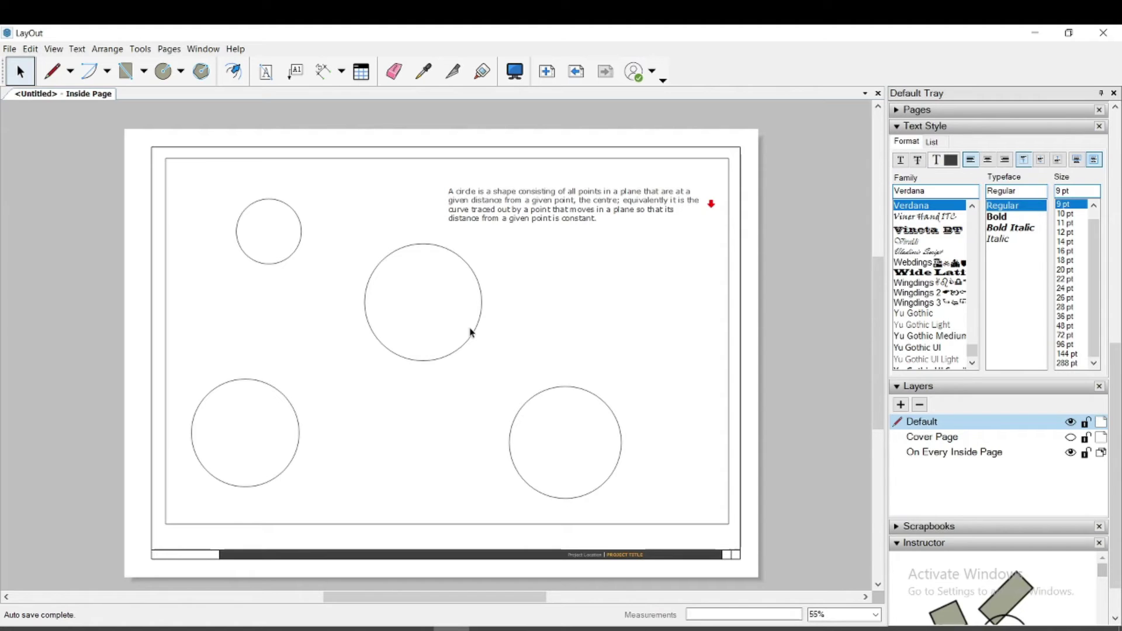
pyautogui.click(409, 308)
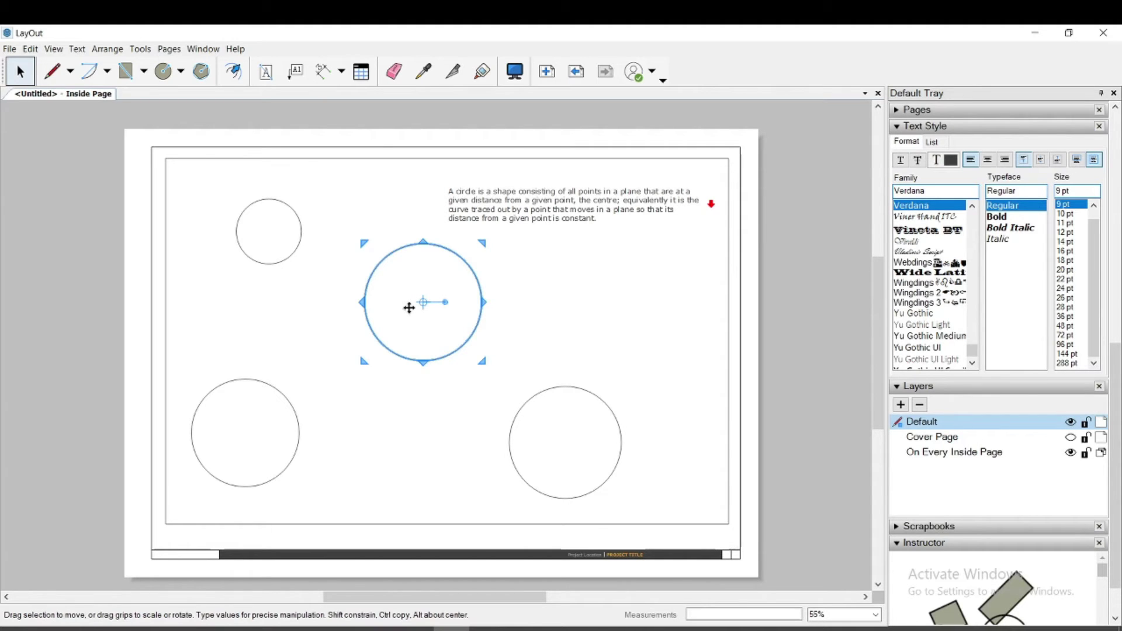
pyautogui.doubleClick(409, 308)
pyautogui.press('Escape')
pyautogui.rightClick(411, 308)
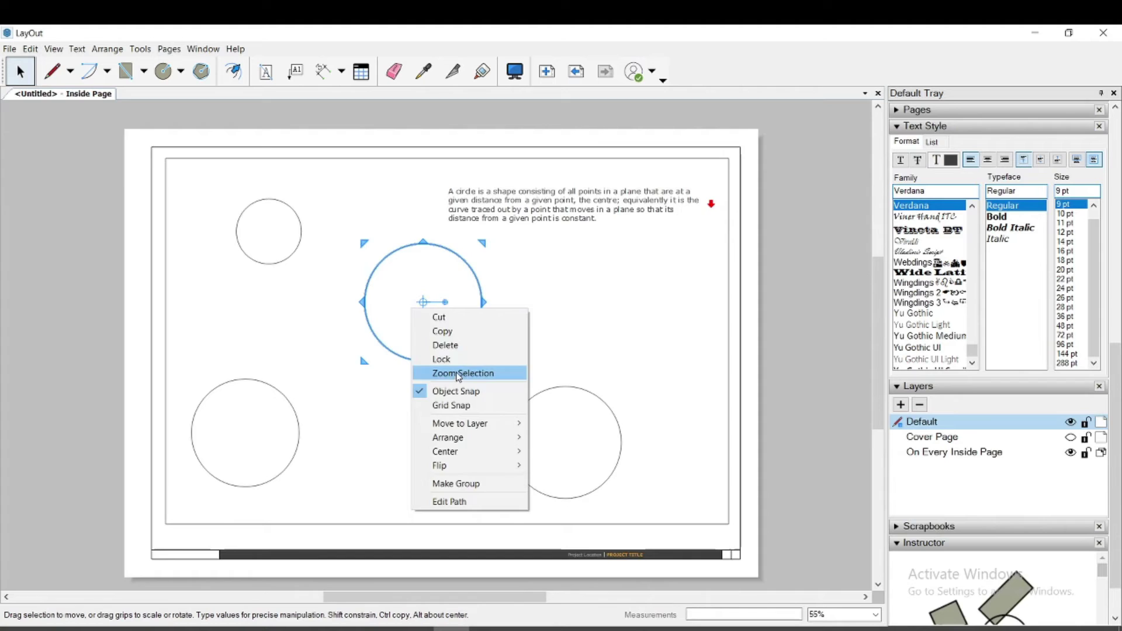
pyautogui.click(456, 373)
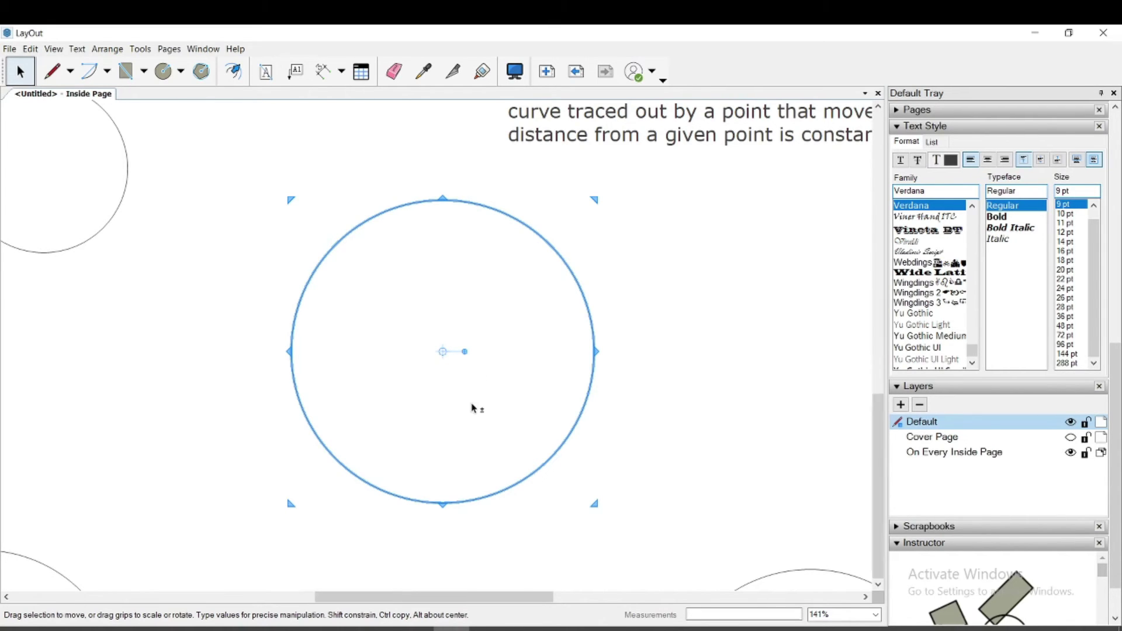
pyautogui.hotkey('ctrl', 'shift', 'w')
pyautogui.hotkey('ctrl', 'a')
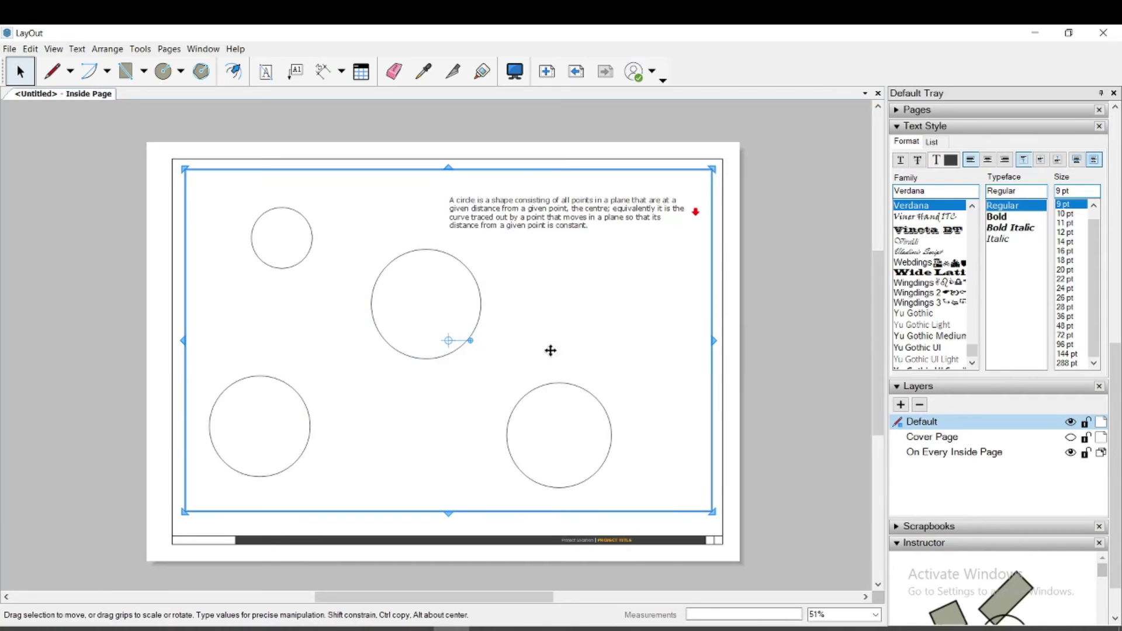
pyautogui.click(427, 305)
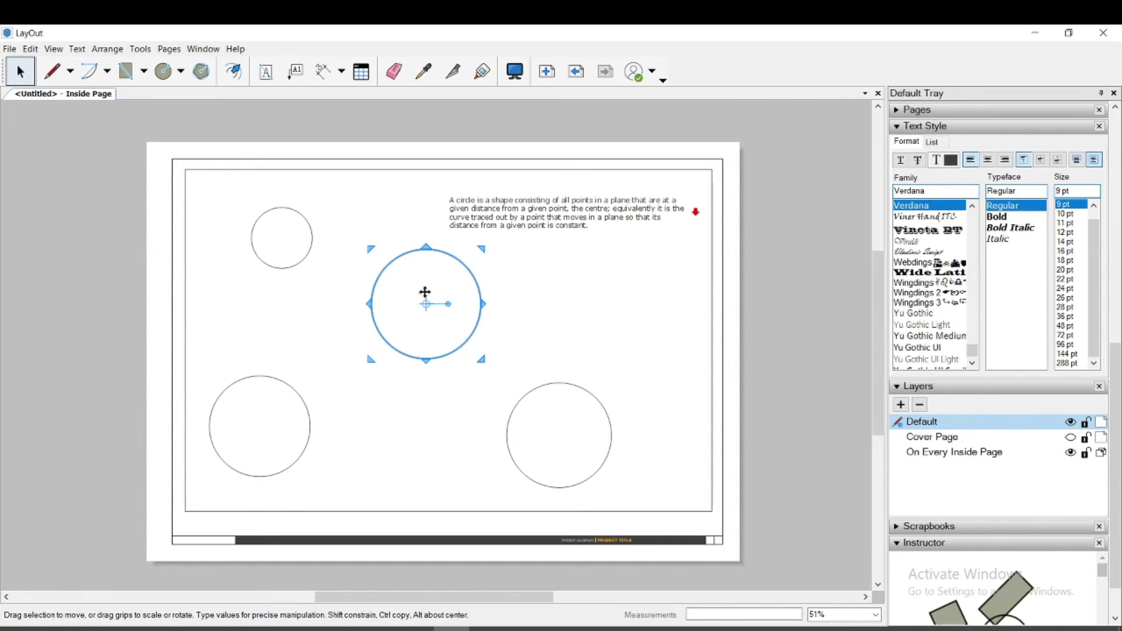
pyautogui.scroll(3, 424, 292)
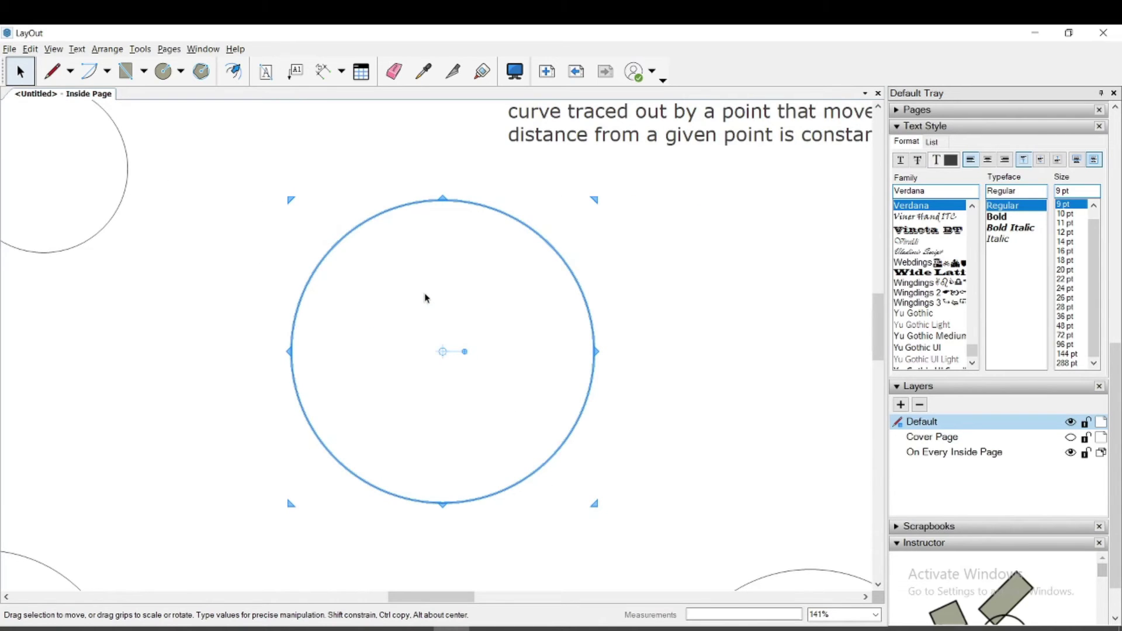
pyautogui.scroll(-3, 425, 298)
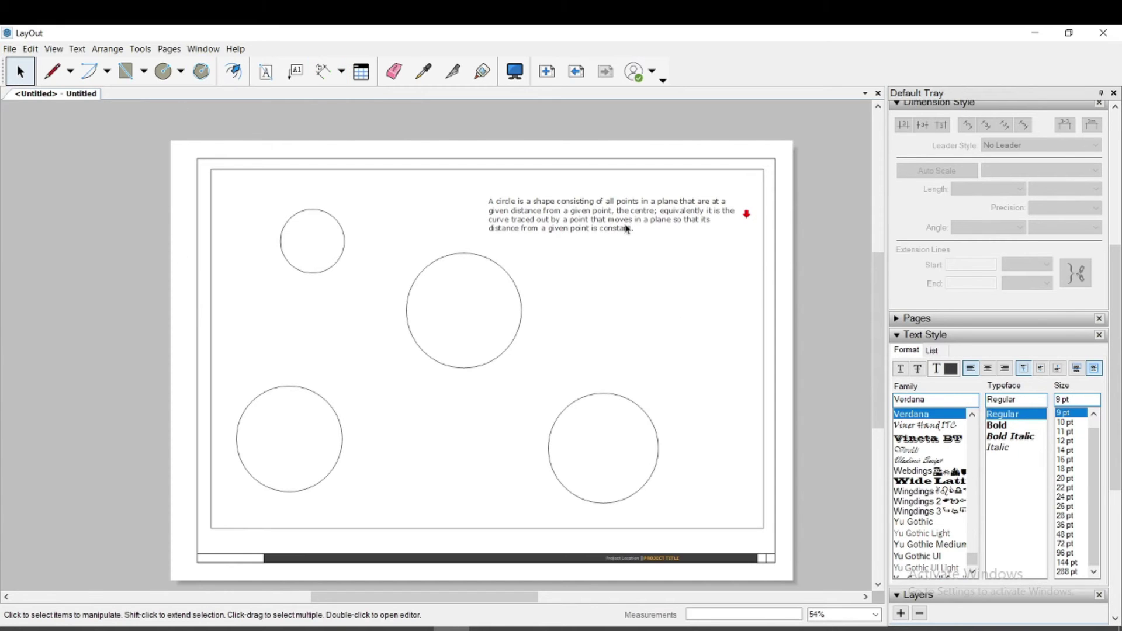
# Step: Add a new page and rename the second page to Page 1
pyautogui.click(915, 319)
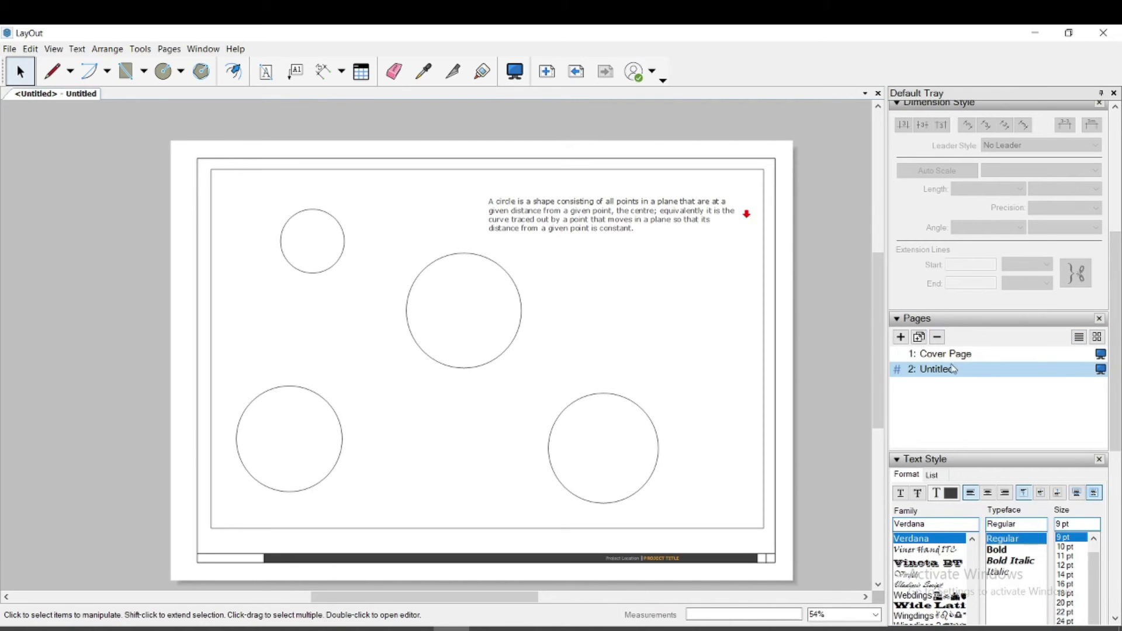
pyautogui.click(901, 338)
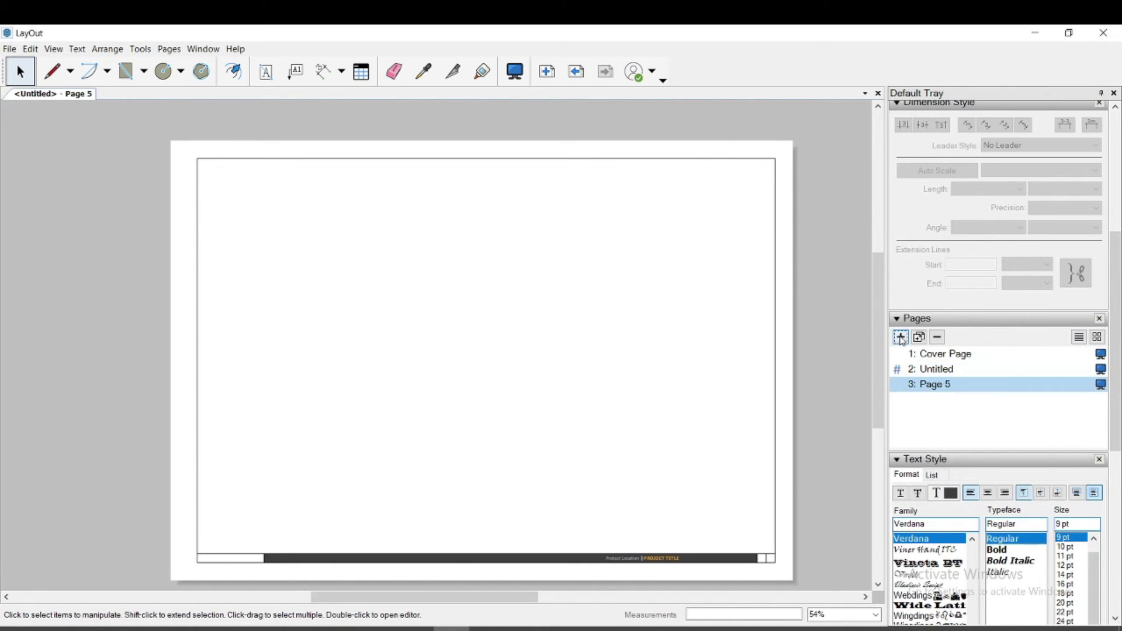
pyautogui.click(945, 371)
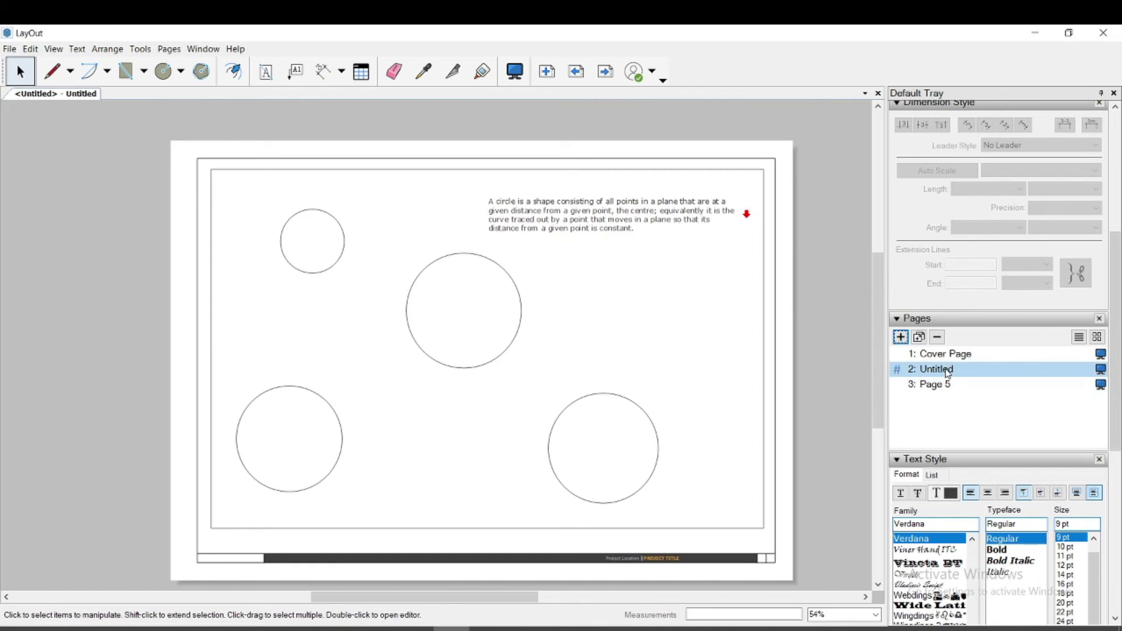
pyautogui.rightClick(946, 373)
pyautogui.click(964, 378)
pyautogui.write('Page 1')
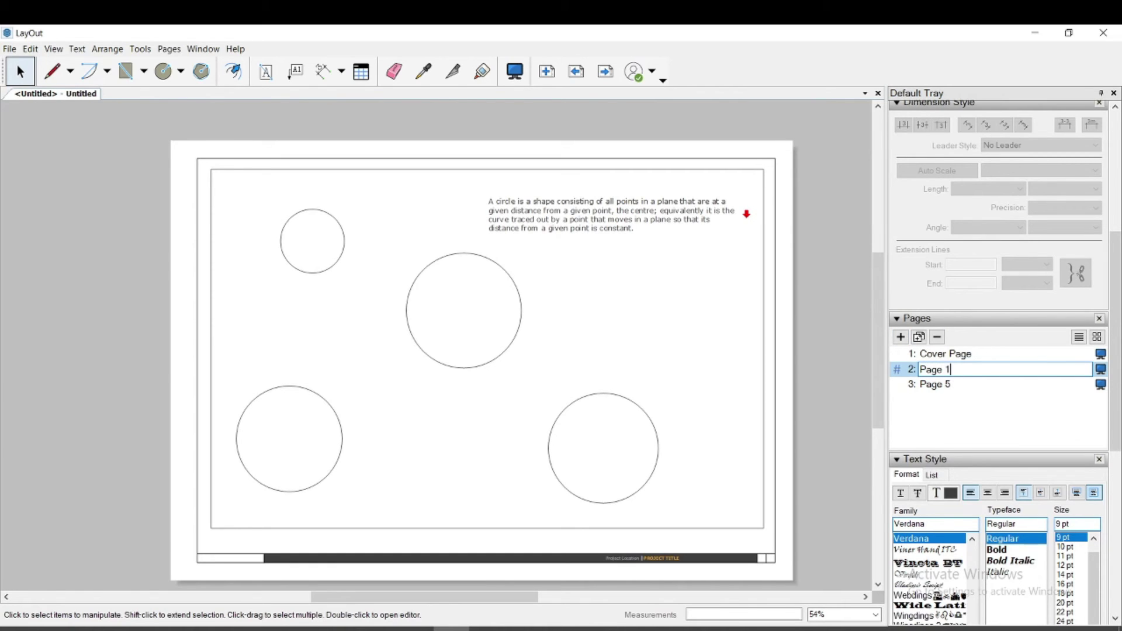
pyautogui.click(948, 385)
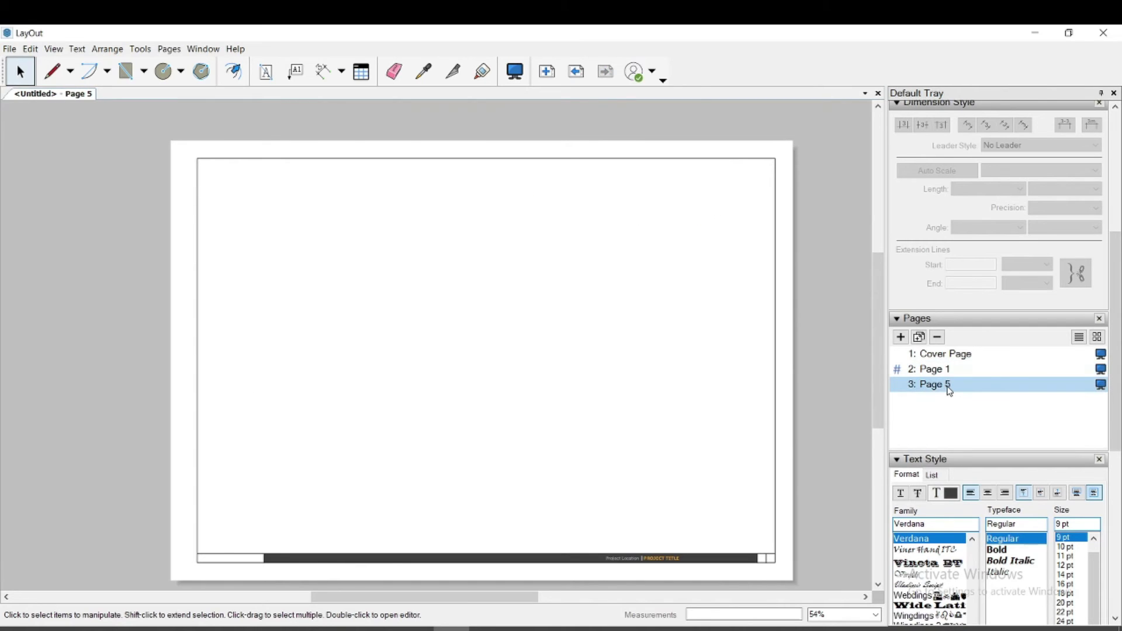
# Step: Rename the third page to Page 2, then open File > Document Setup
pyautogui.rightClick(949, 388)
pyautogui.click(977, 393)
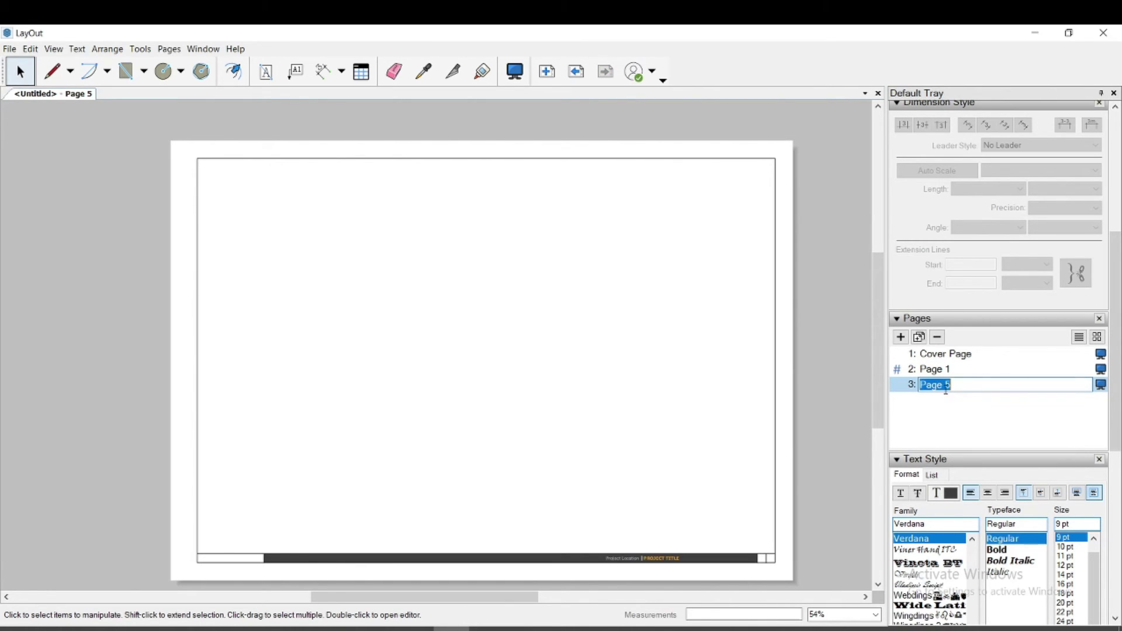
pyautogui.write('Pa')
pyautogui.click(922, 373)
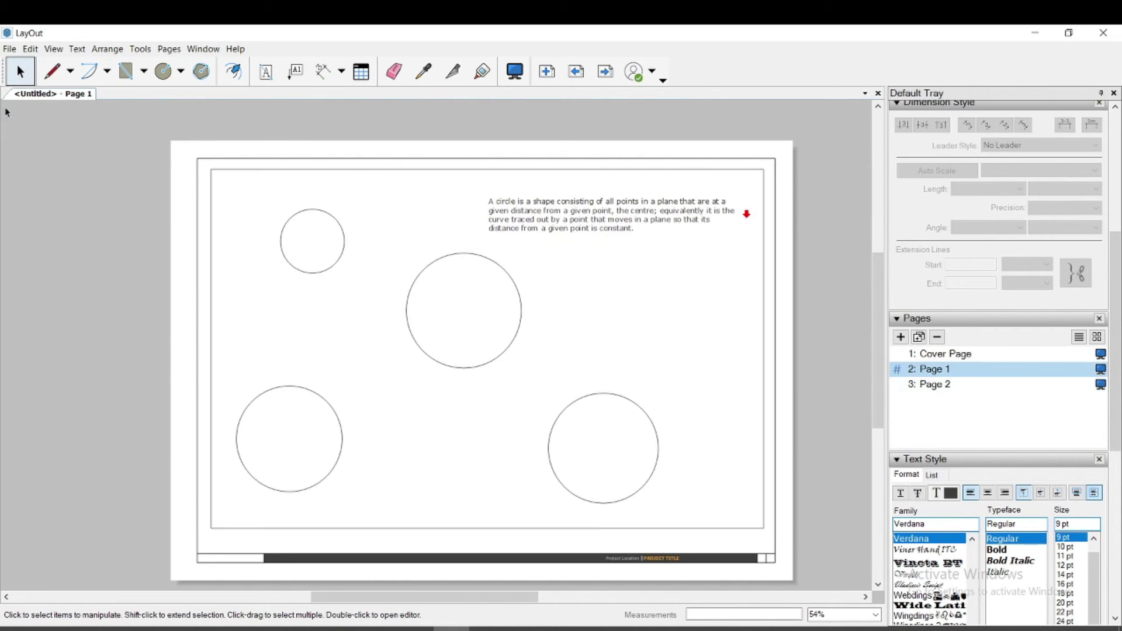
pyautogui.click(8, 50)
pyautogui.click(75, 294)
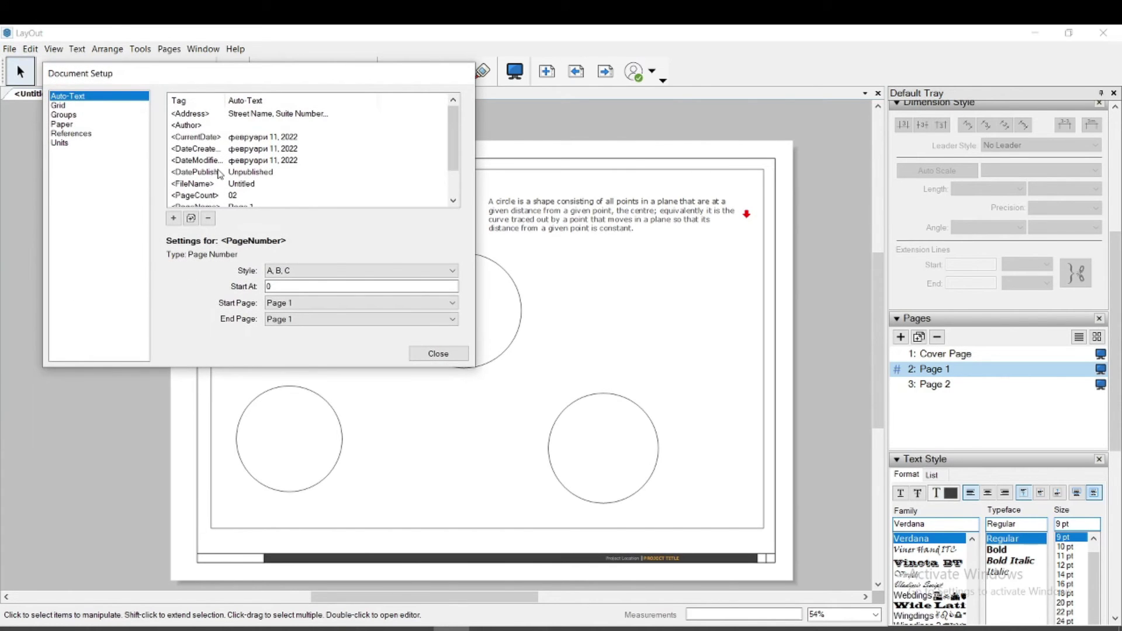
# Step: Look over the CurrentDate, Author, DateCreated and PageNumber auto-text tags
pyautogui.scroll(-1, 210, 125)
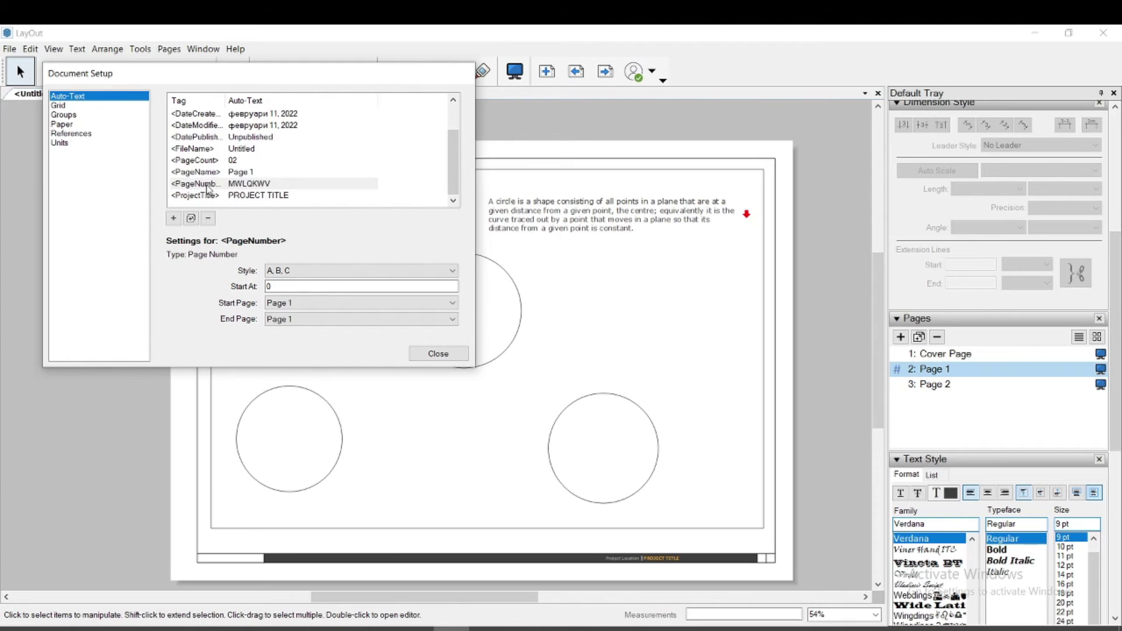
pyautogui.scroll(1, 202, 183)
pyautogui.click(199, 137)
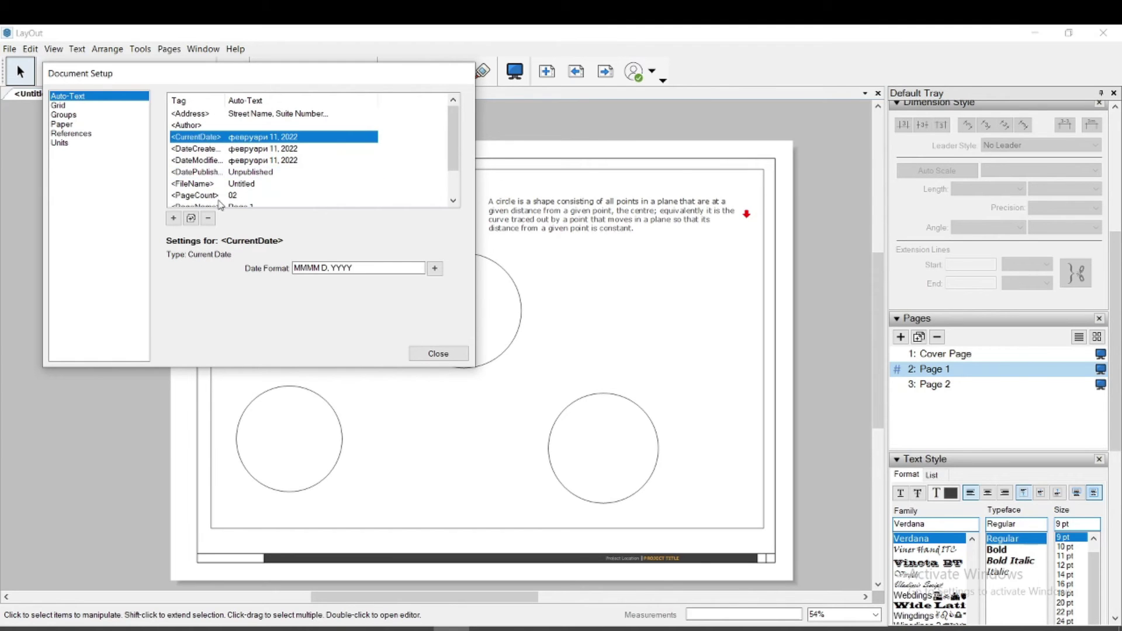
pyautogui.click(198, 125)
pyautogui.click(202, 150)
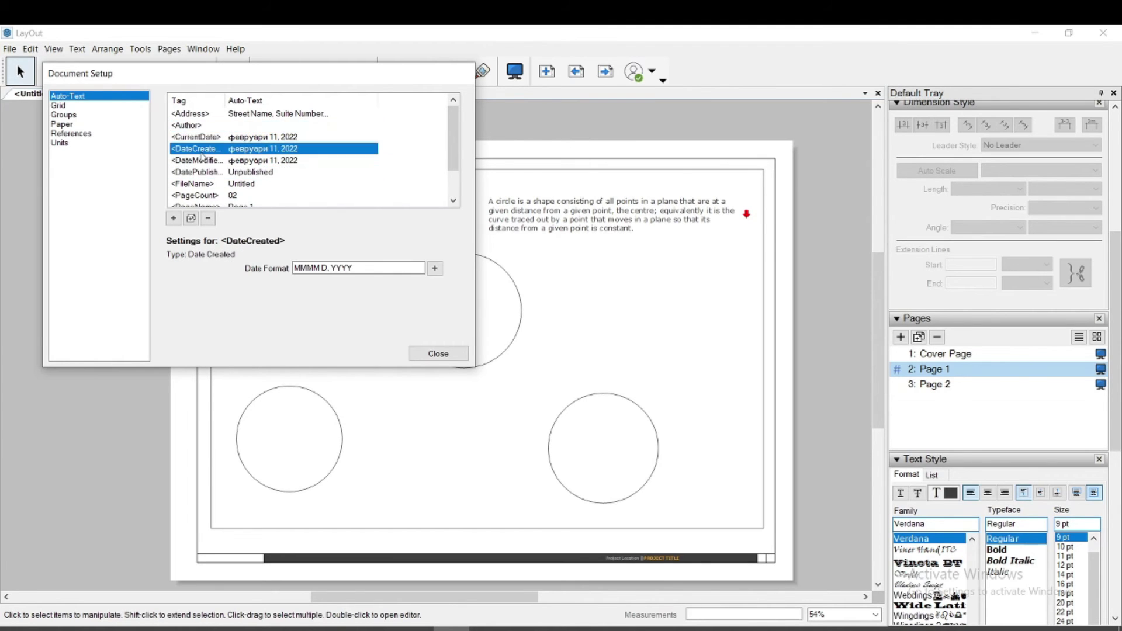
pyautogui.scroll(-1, 202, 133)
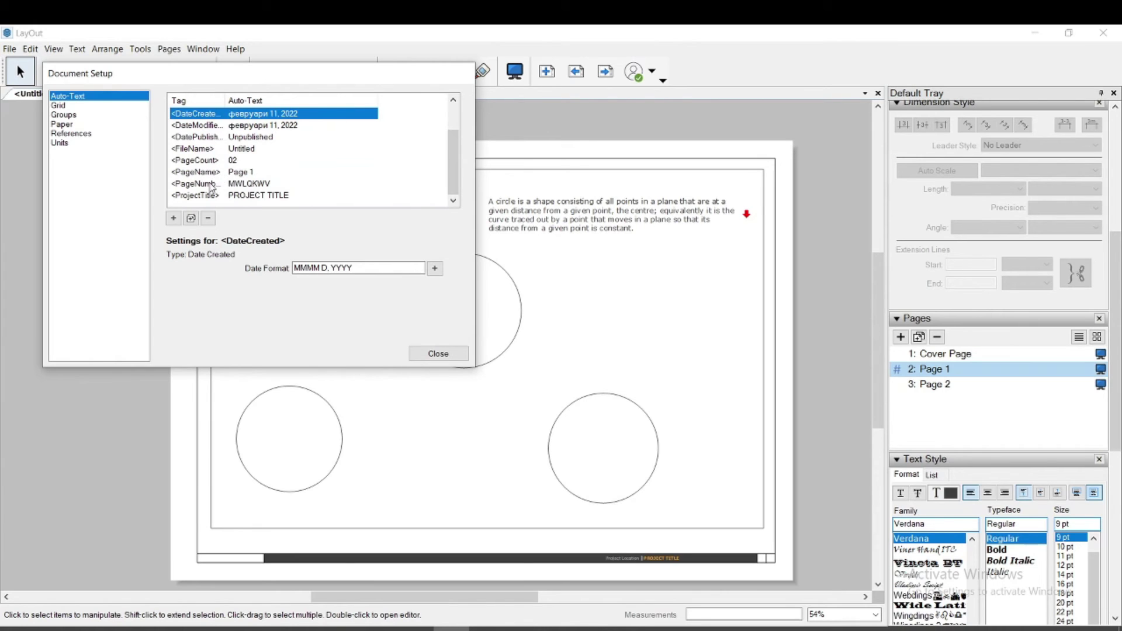
pyautogui.click(212, 184)
pyautogui.scroll(1, 202, 143)
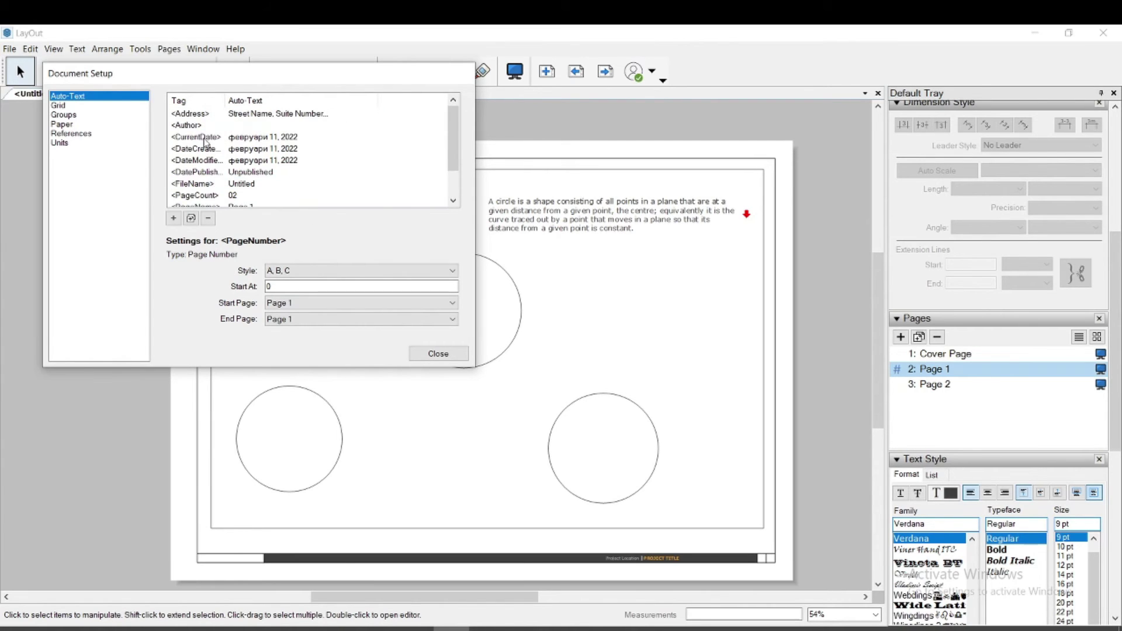
pyautogui.click(194, 127)
pyautogui.scroll(-1, 301, 185)
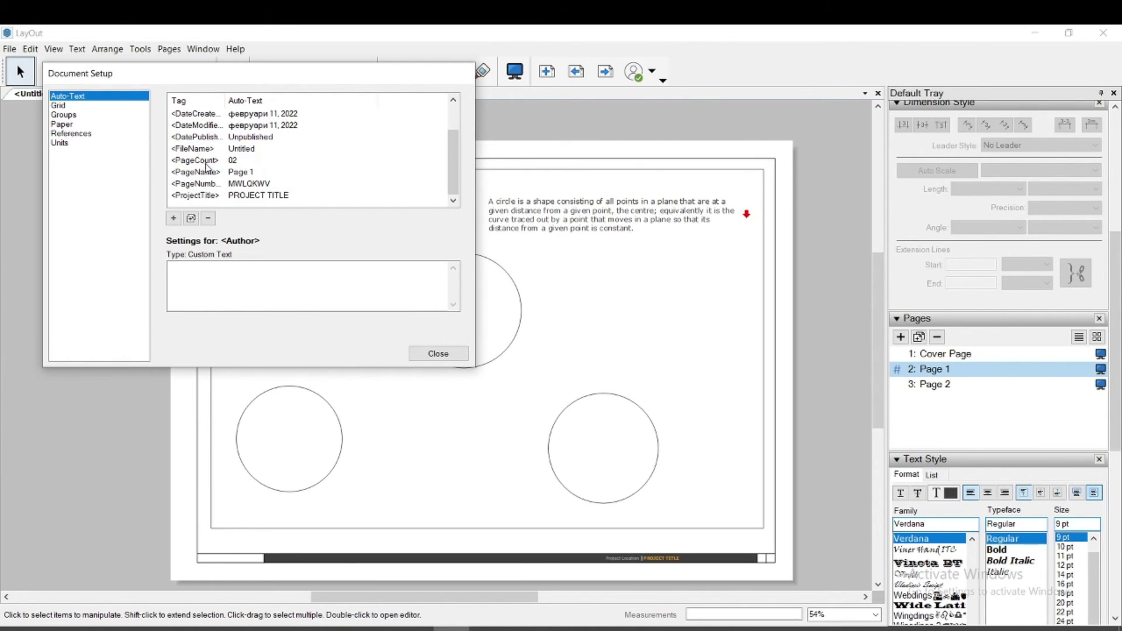
# Step: Set PageNumber to 1, 2, 3 style, starting at 1 and ending at Last Page
pyautogui.click(198, 185)
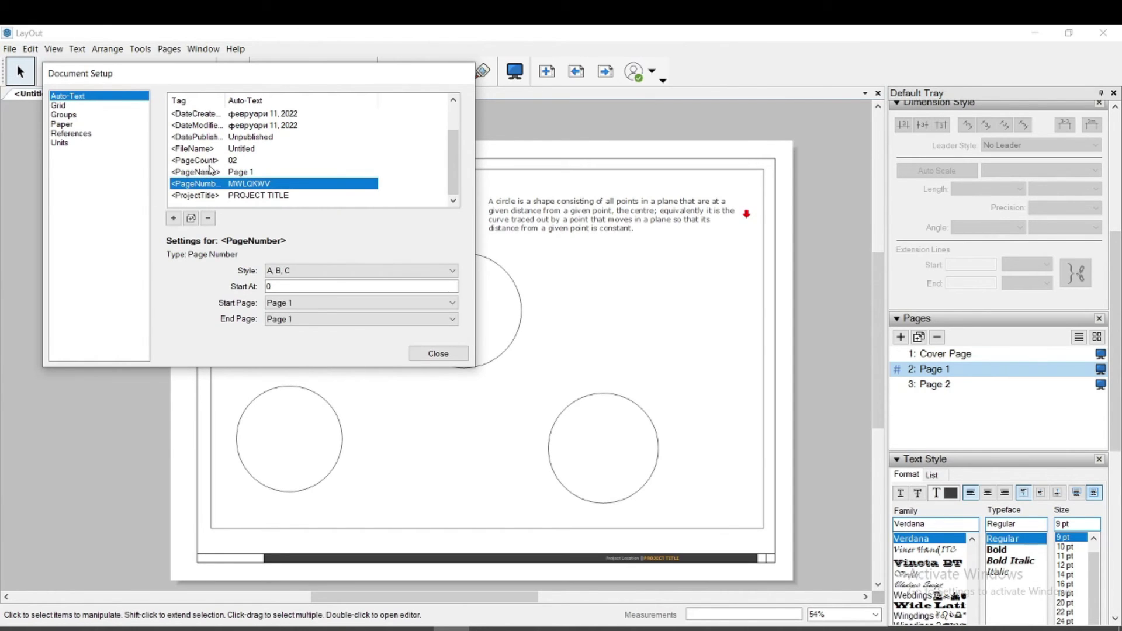
pyautogui.click(308, 270)
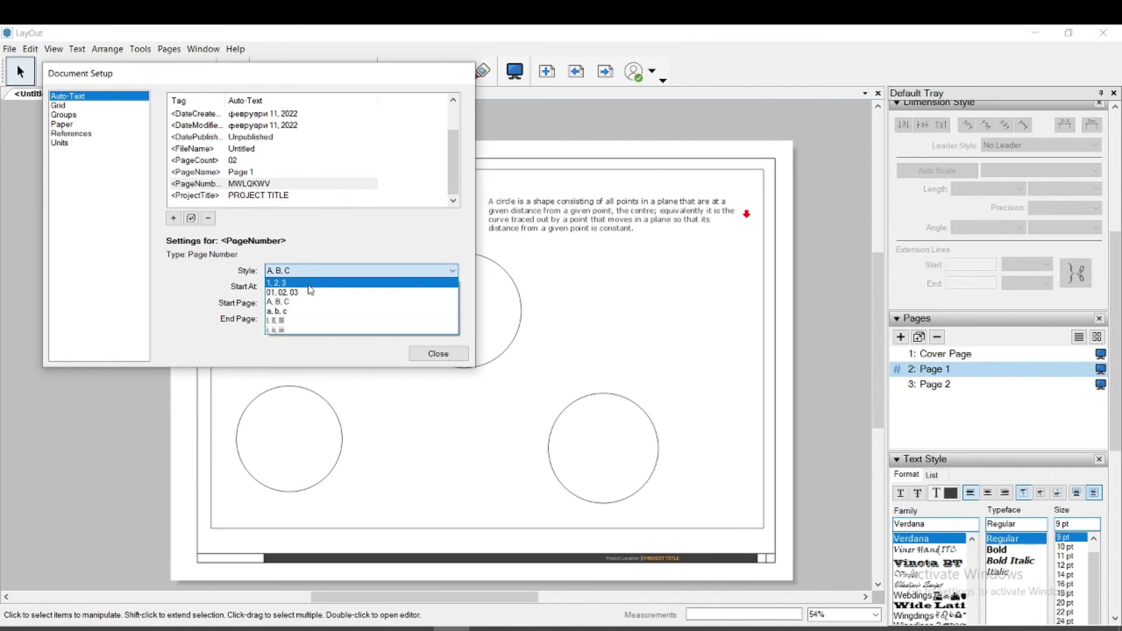
pyautogui.click(310, 290)
pyautogui.click(314, 287)
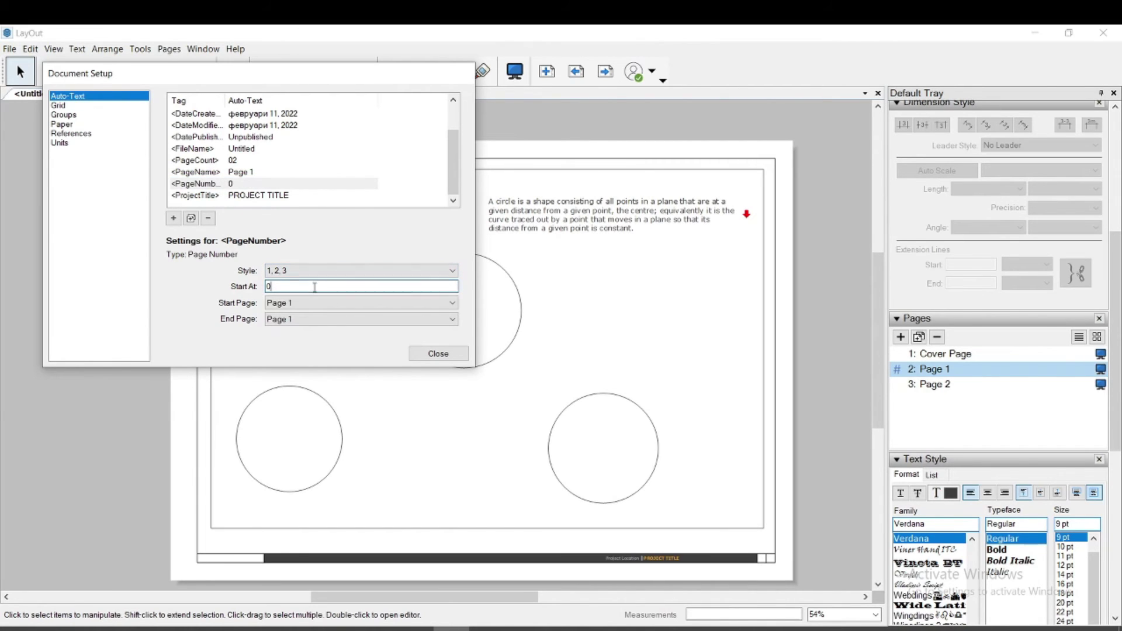
pyautogui.doubleClick(280, 291)
pyautogui.write('1')
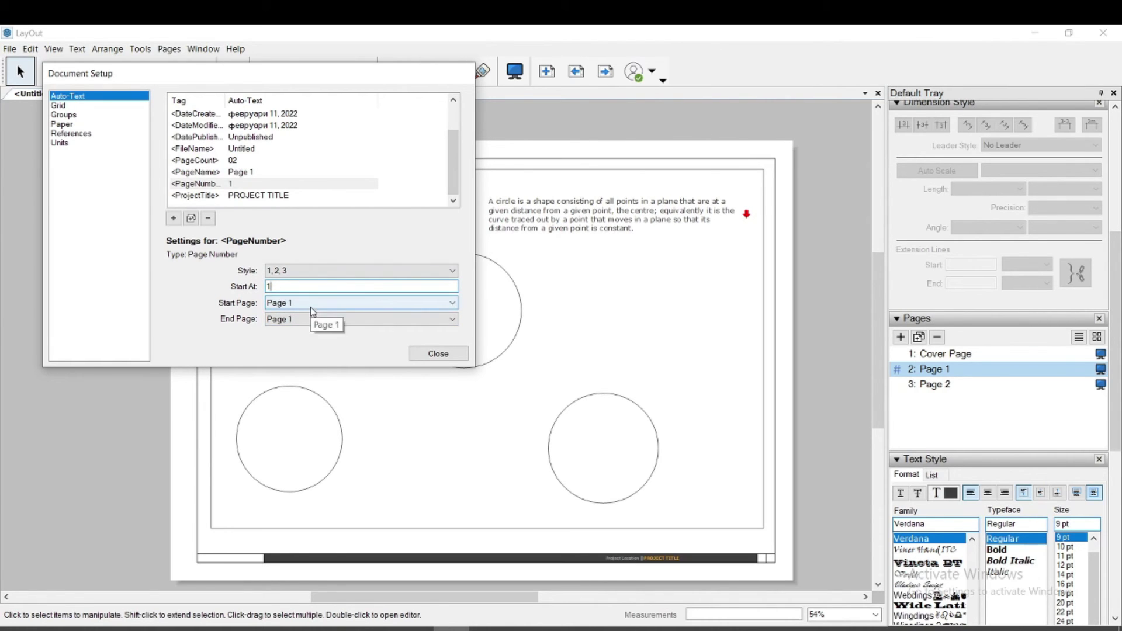
pyautogui.click(359, 319)
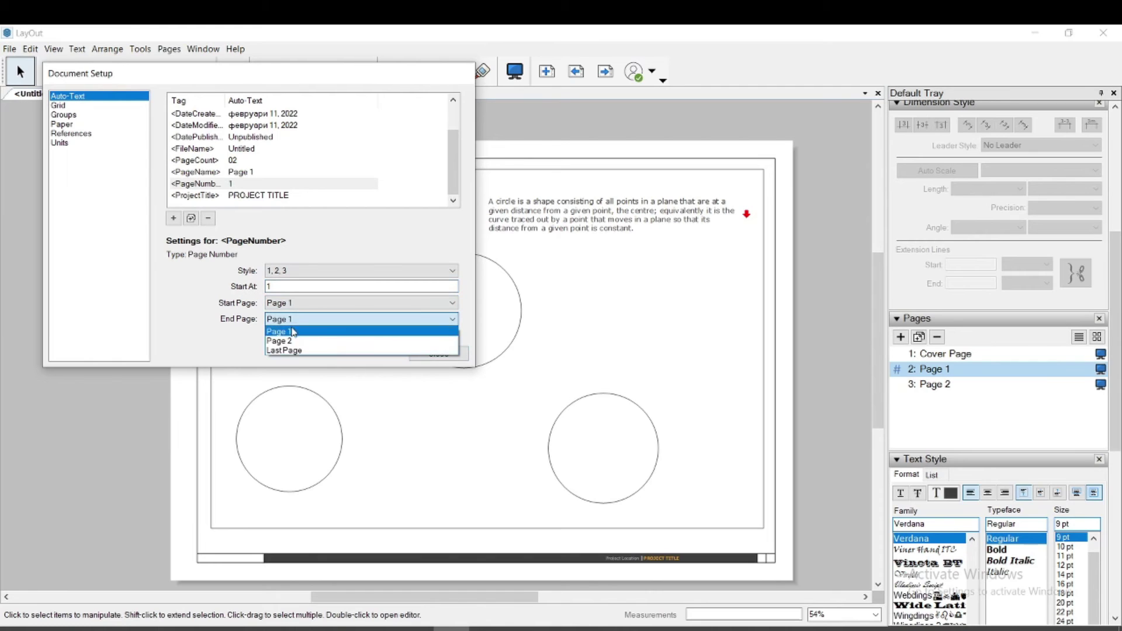
pyautogui.click(294, 351)
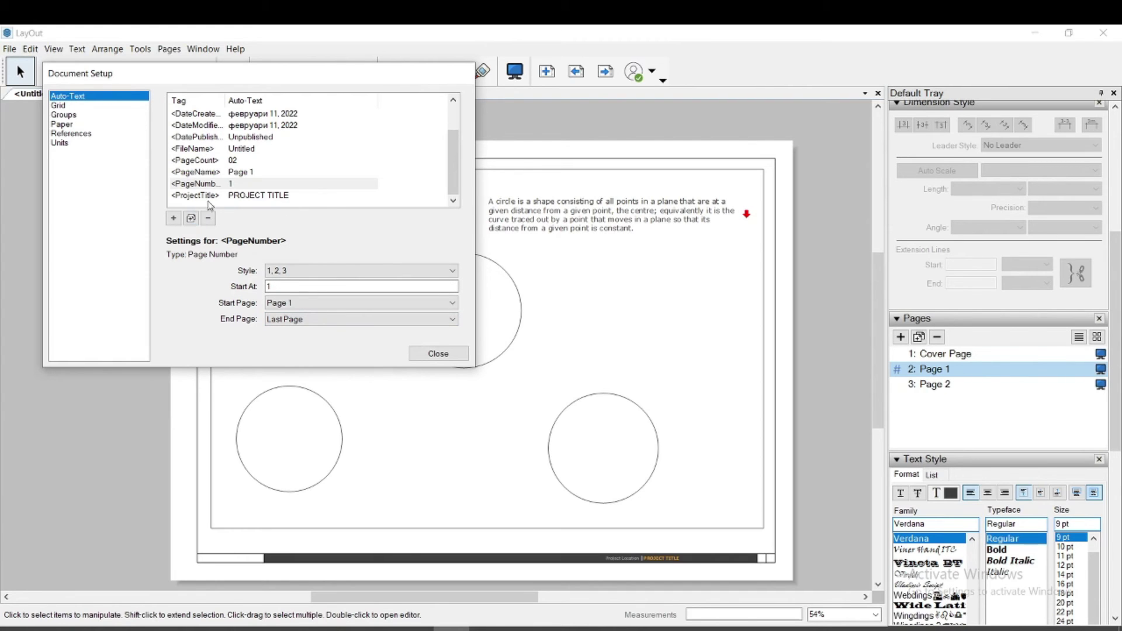
# Step: Enter the author's name in the Author auto-text and close Document Setup
pyautogui.scroll(1, 228, 181)
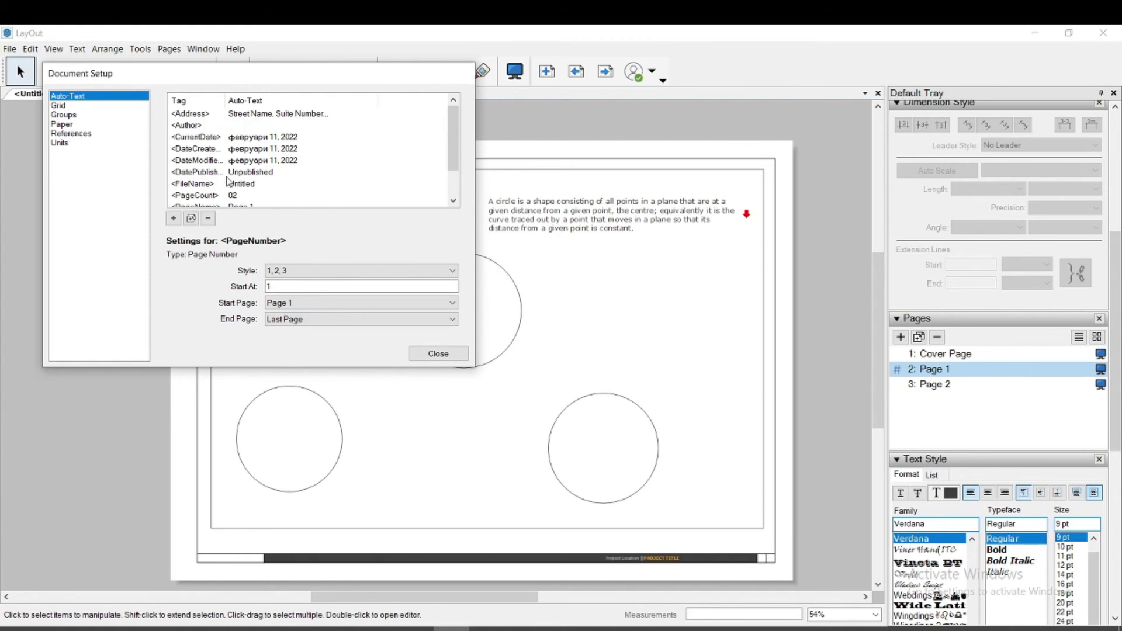
pyautogui.click(199, 127)
pyautogui.click(234, 285)
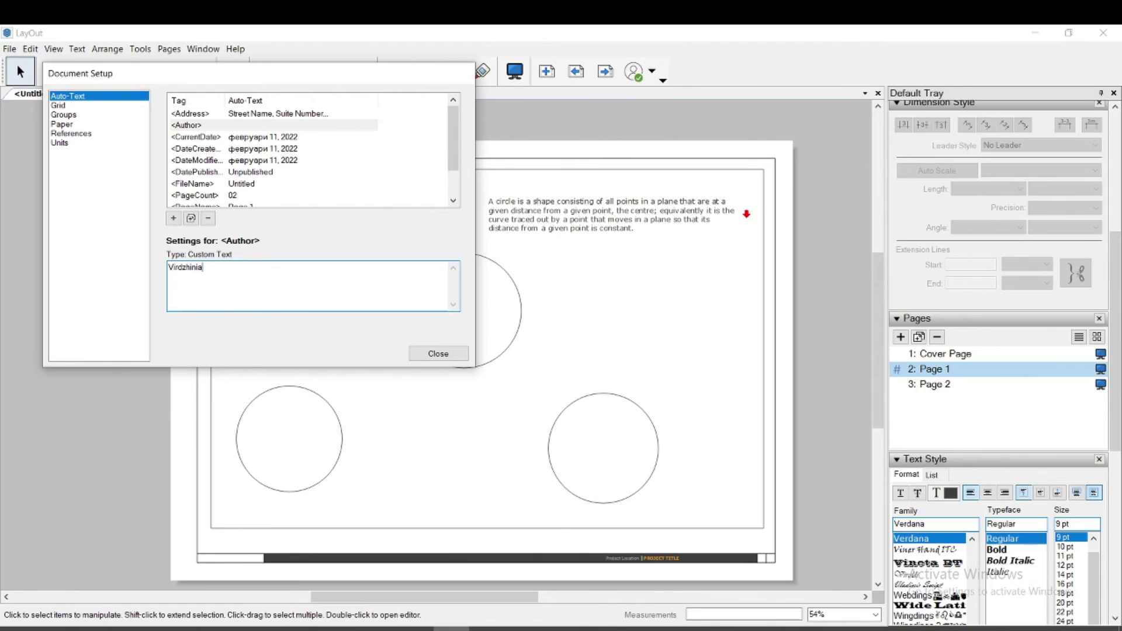
pyautogui.click(438, 354)
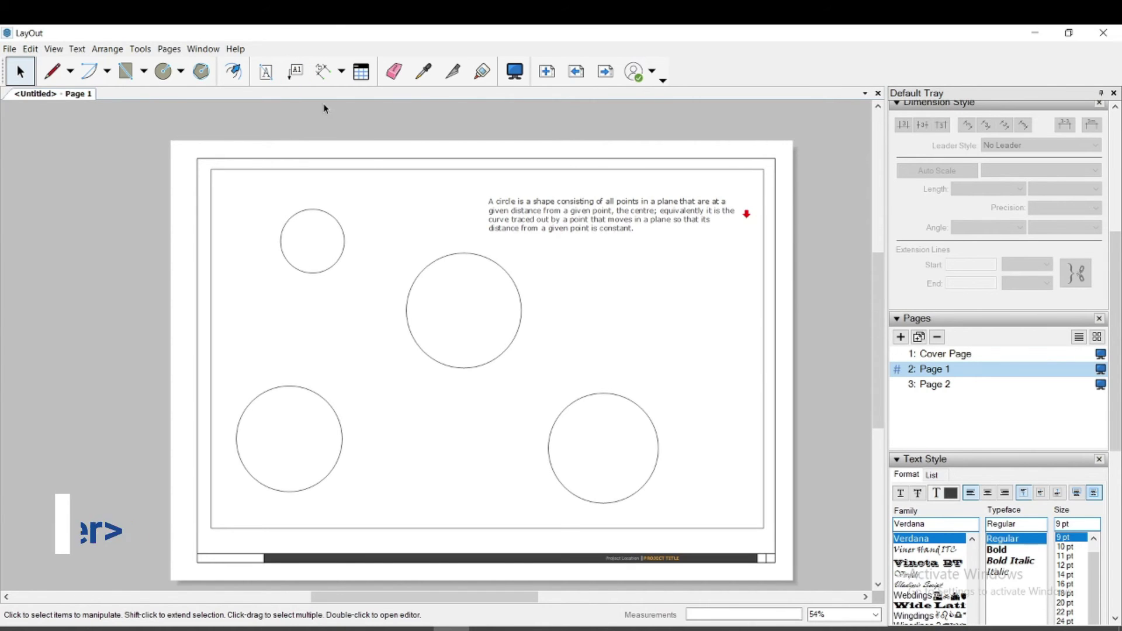
# Step: Add a text box at the frame's bottom-right holding the <PageNumber> auto-text
pyautogui.click(266, 71)
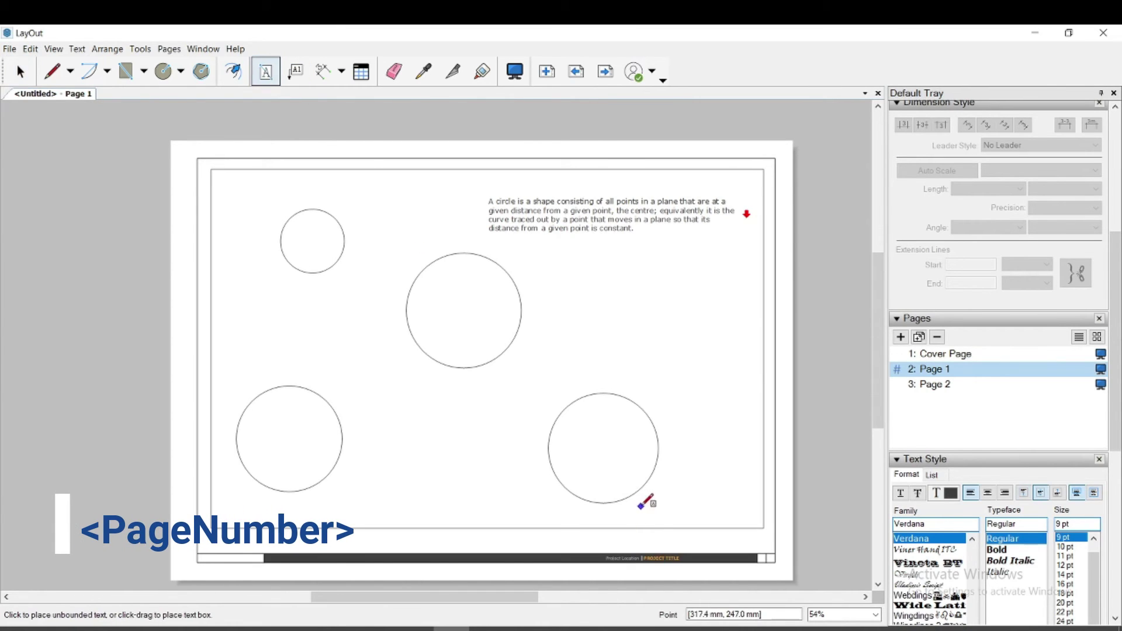
pyautogui.moveTo(640, 506); pyautogui.dragTo(686, 519)
pyautogui.moveTo(737, 521); pyautogui.dragTo(754, 528)
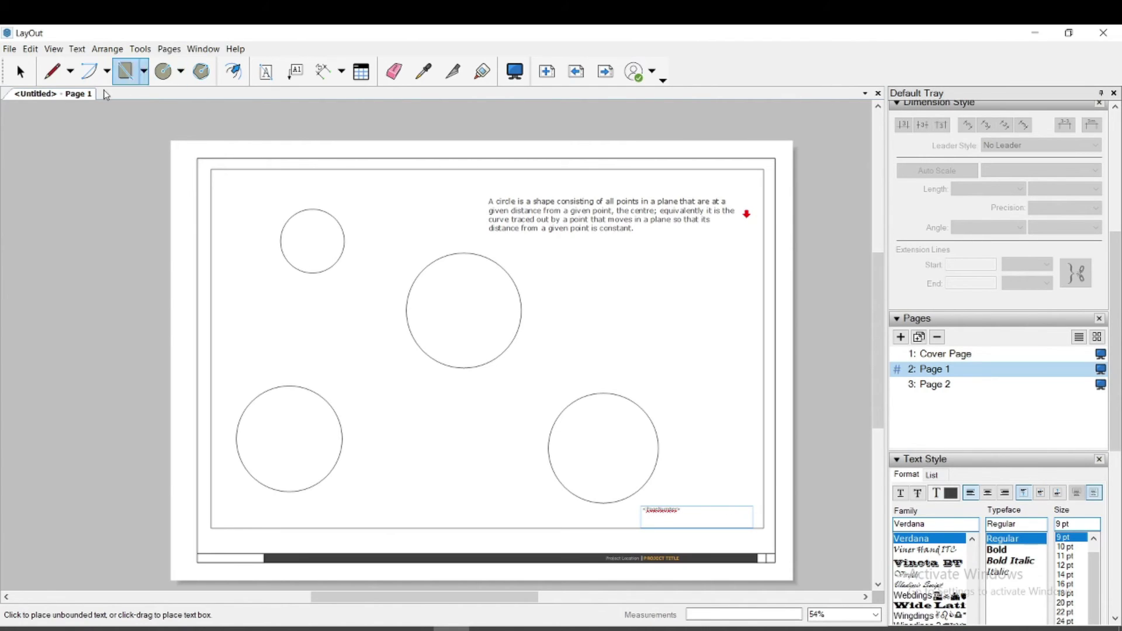
pyautogui.press('space')
pyautogui.click(723, 475)
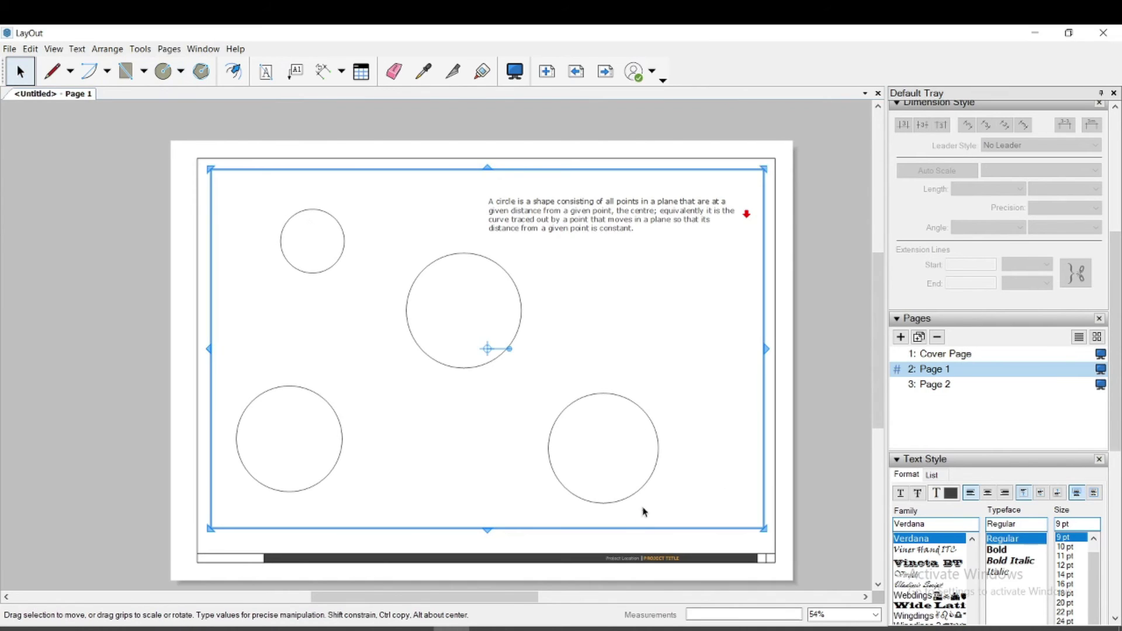
pyautogui.scroll(3, 643, 511)
pyautogui.scroll(-4, 641, 508)
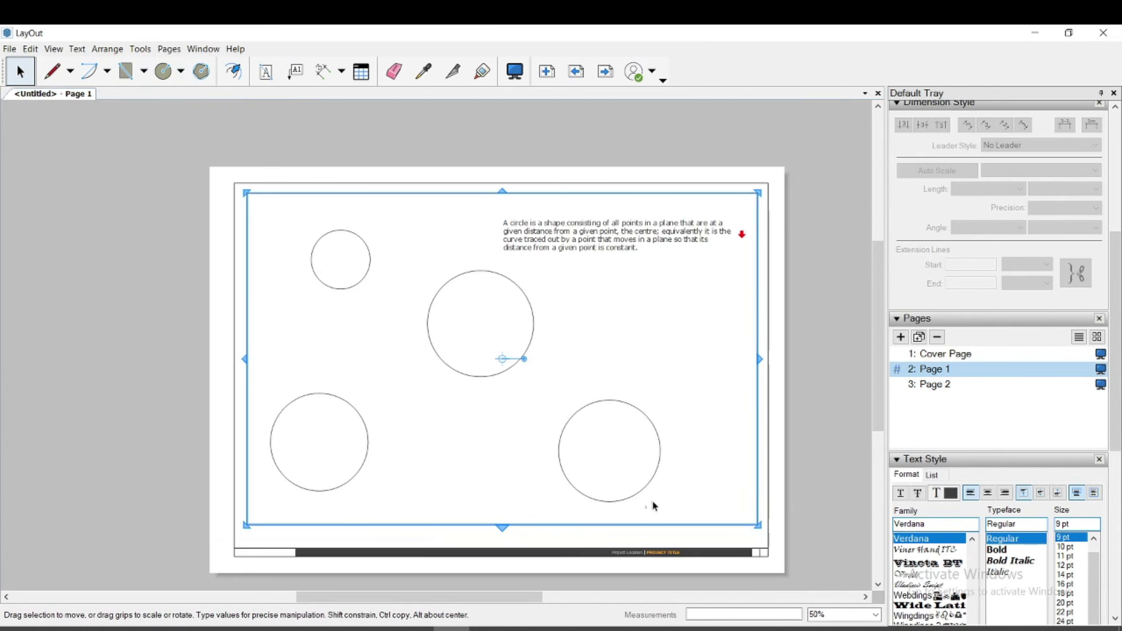
pyautogui.click(791, 485)
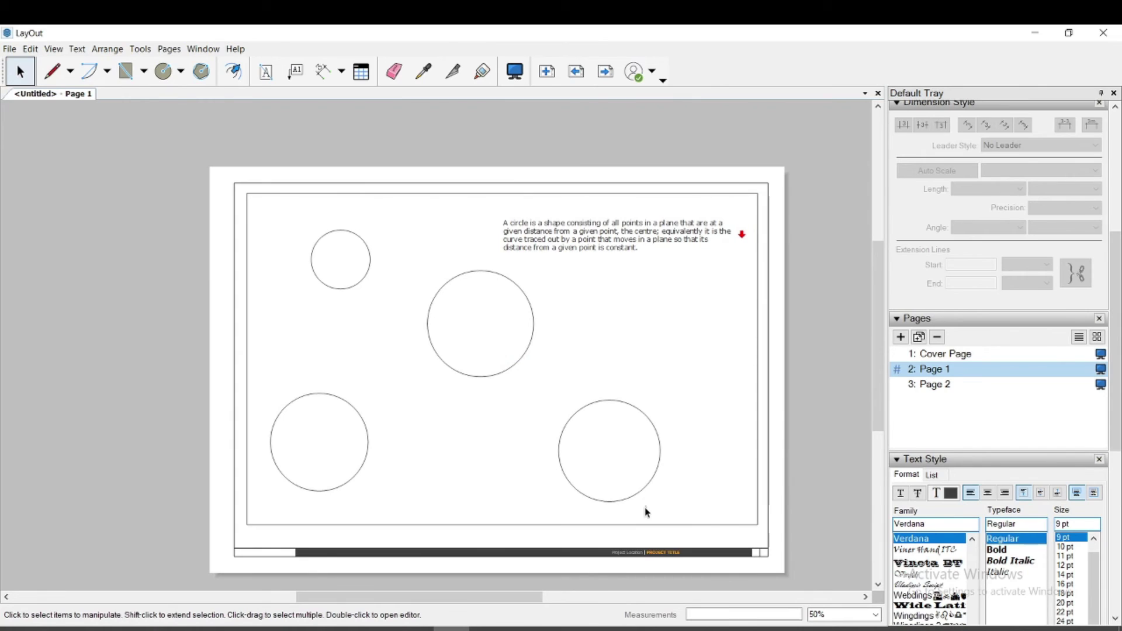
# Step: Place an <Author> auto-text box at the bottom-left inside the page frame
pyautogui.click(266, 72)
pyautogui.click(256, 506)
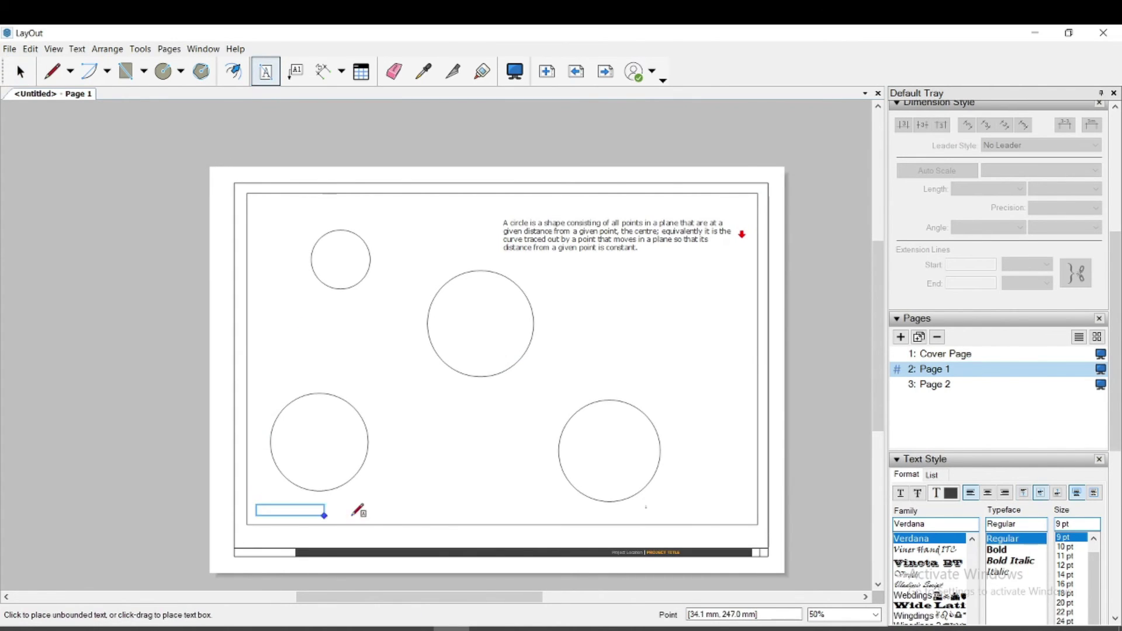
pyautogui.moveTo(352, 515); pyautogui.dragTo(394, 518)
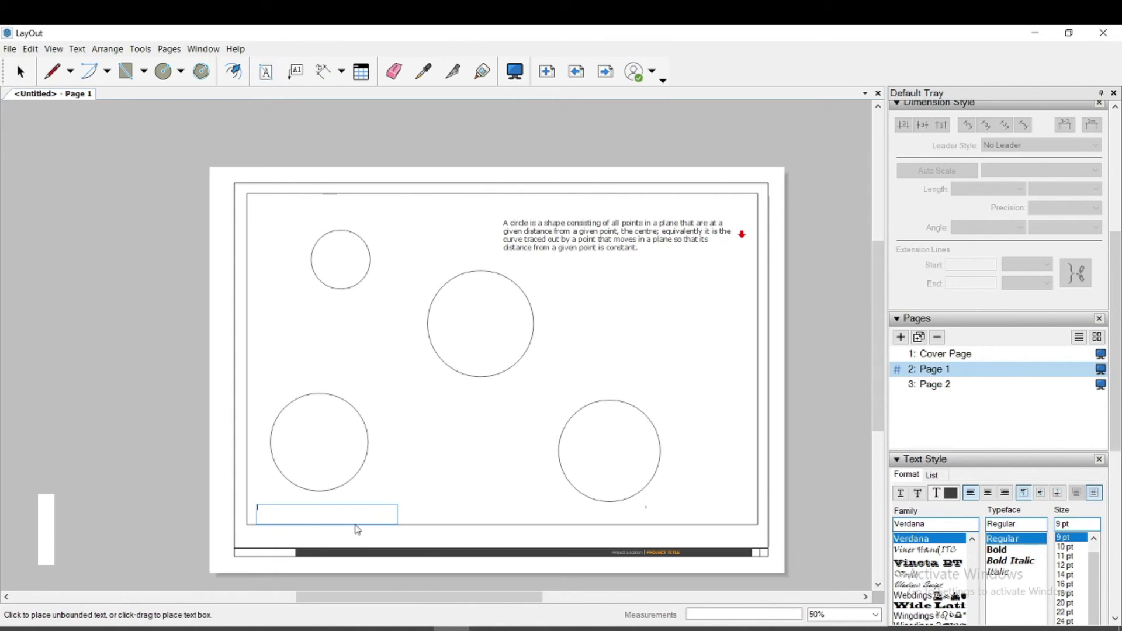
pyautogui.write('<Author>')
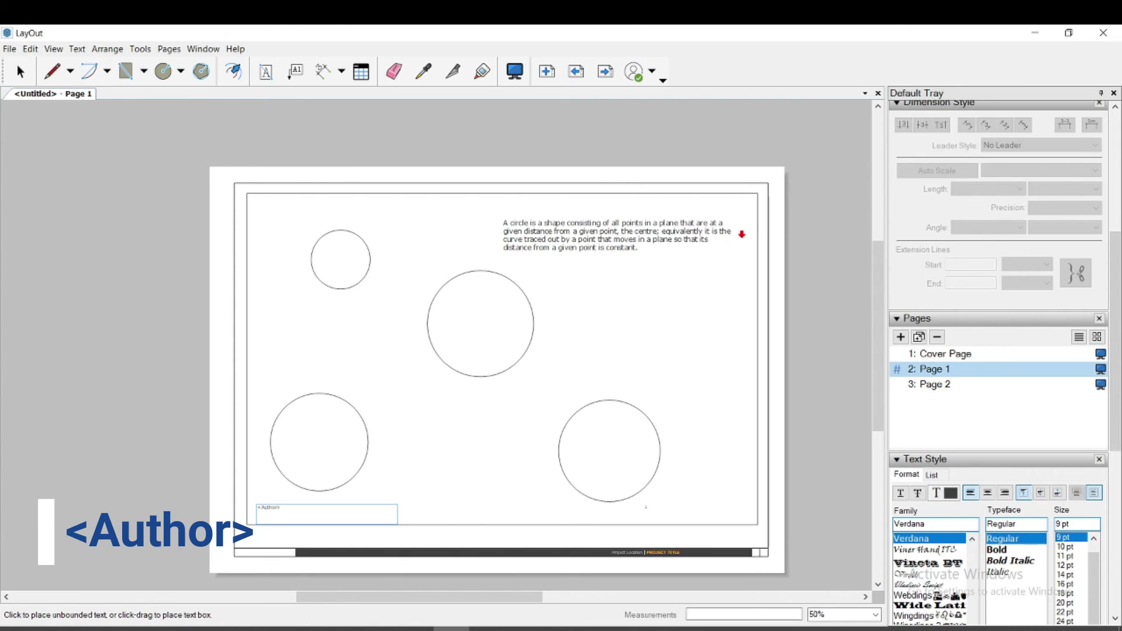
pyautogui.click(20, 71)
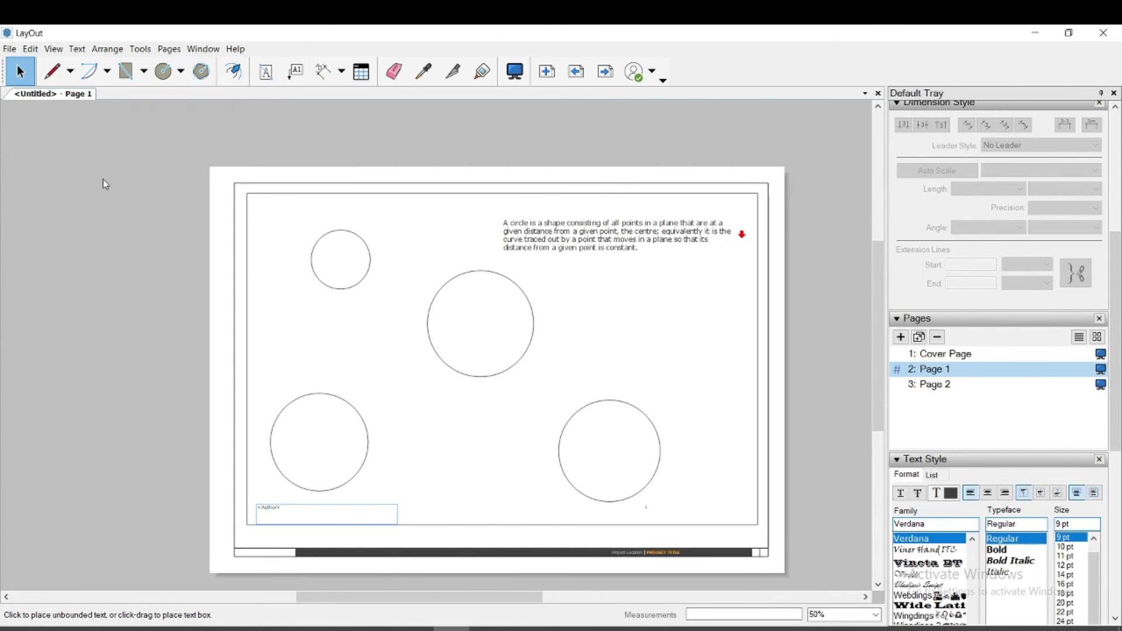
# Step: Zoom in to check the author name and page number 1 on Page 1
pyautogui.hotkey('ctrl', 'a')
pyautogui.scroll(4, 266, 504)
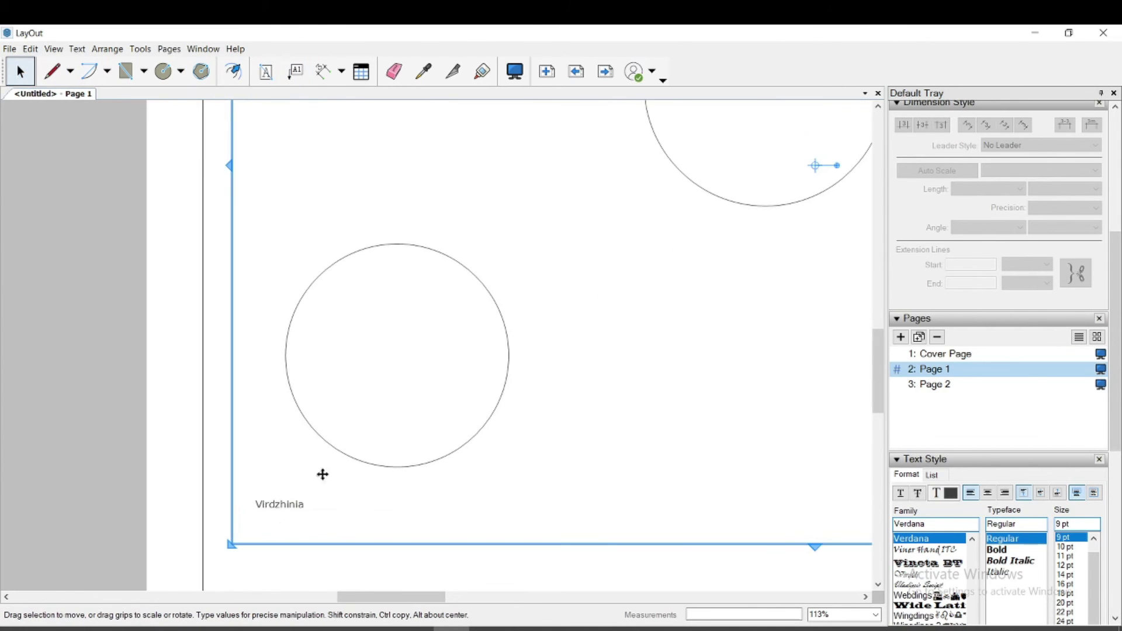
pyautogui.scroll(-3, 323, 474)
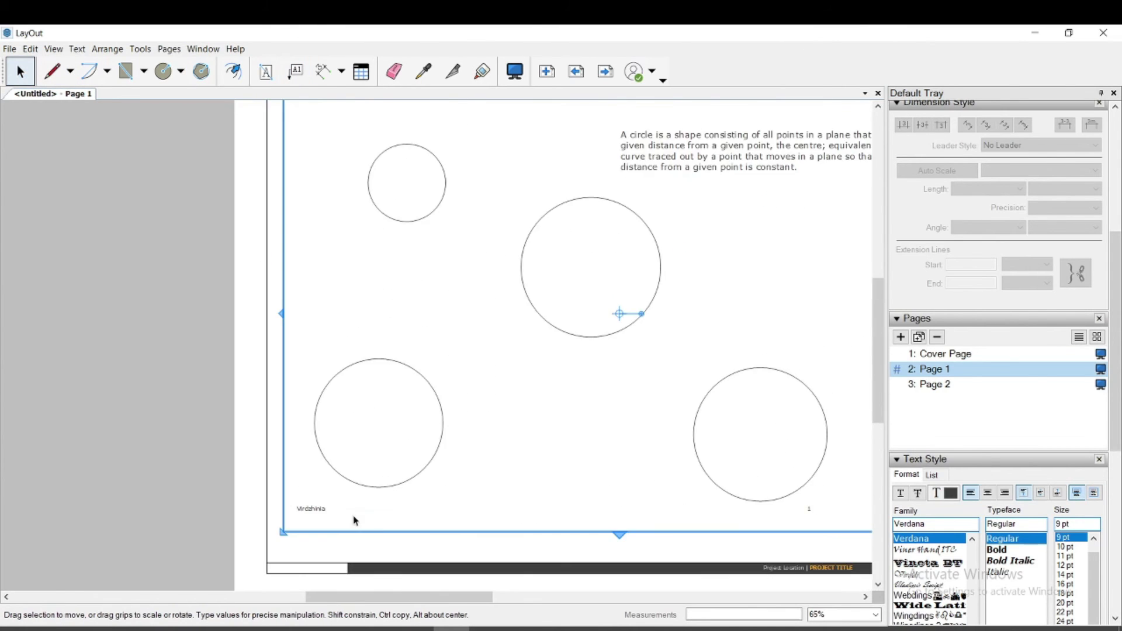
pyautogui.click(513, 598)
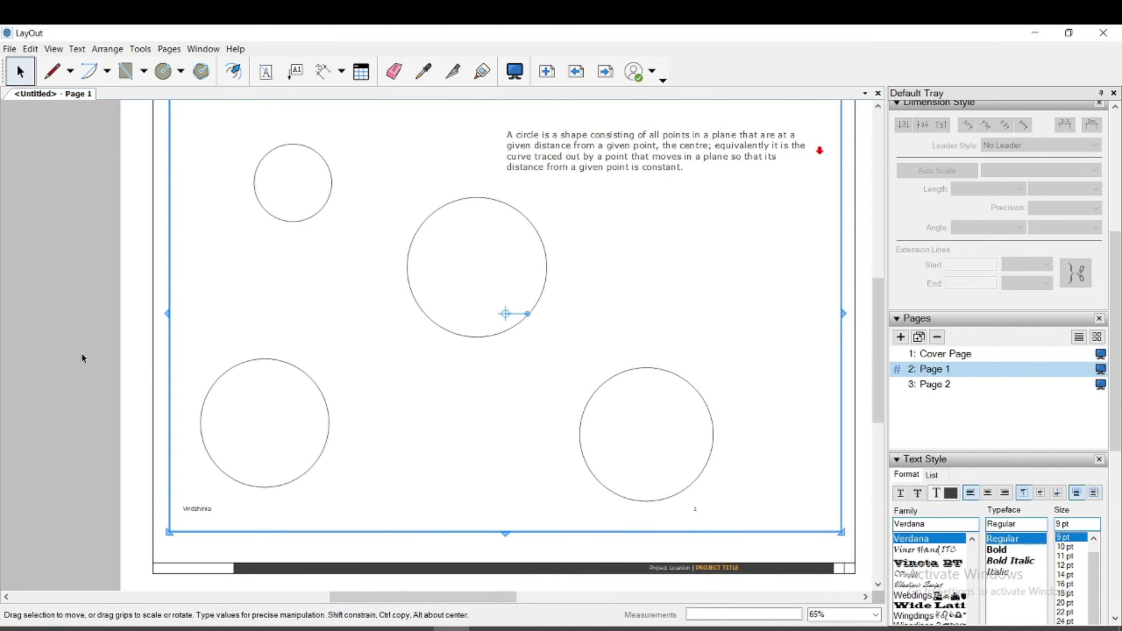
pyautogui.click(393, 459)
pyautogui.scroll(-1, 516, 348)
pyautogui.scroll(-1, 576, 350)
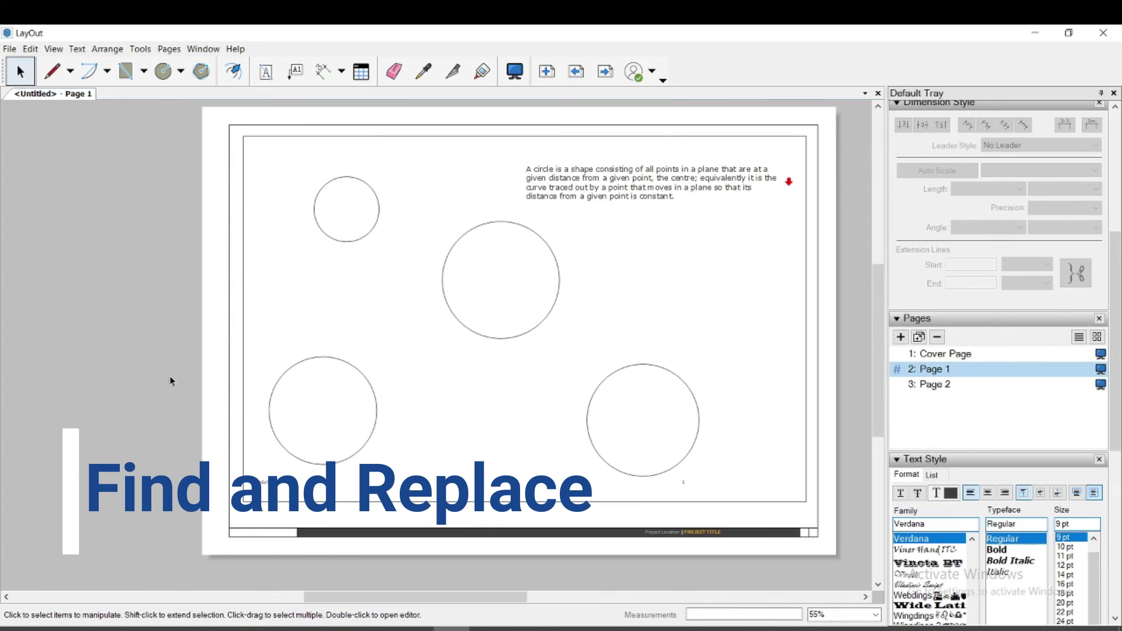
# Step: Find the word 'shape' in the circle paragraph and enter 'figure' as its replacement
pyautogui.hotkey('ctrl', 'f')
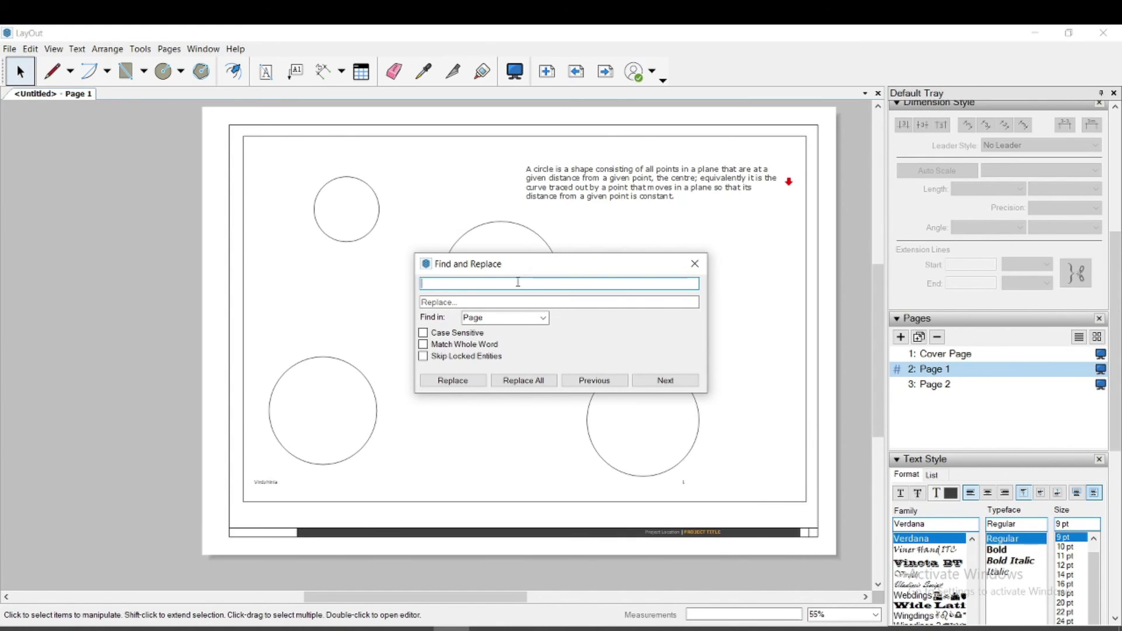
pyautogui.write('shape')
pyautogui.click(666, 381)
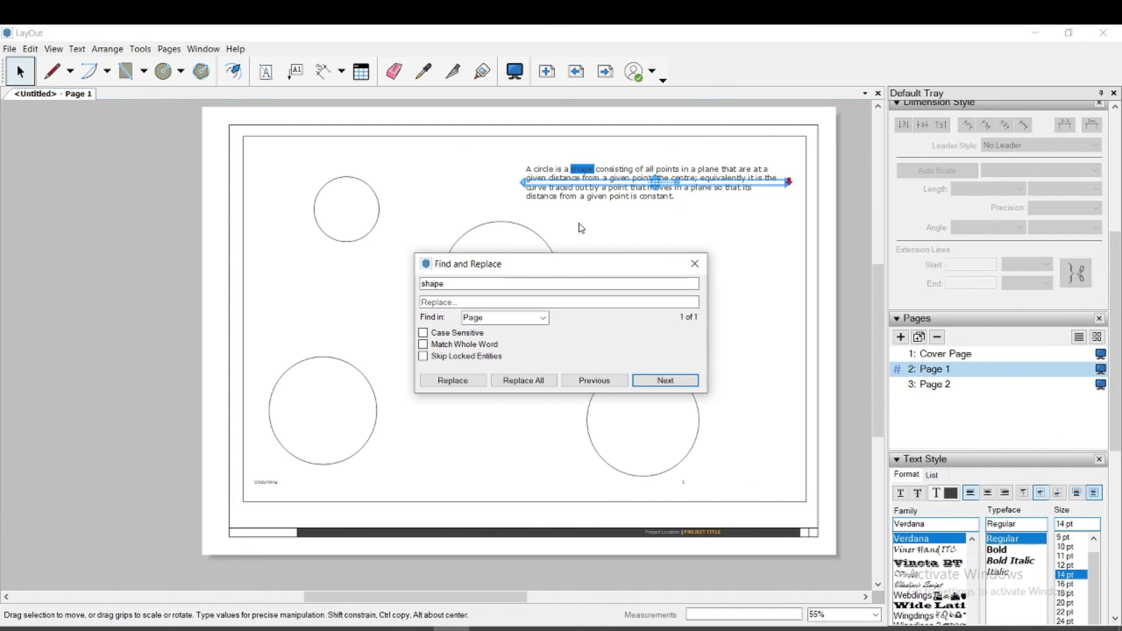
pyautogui.click(558, 303)
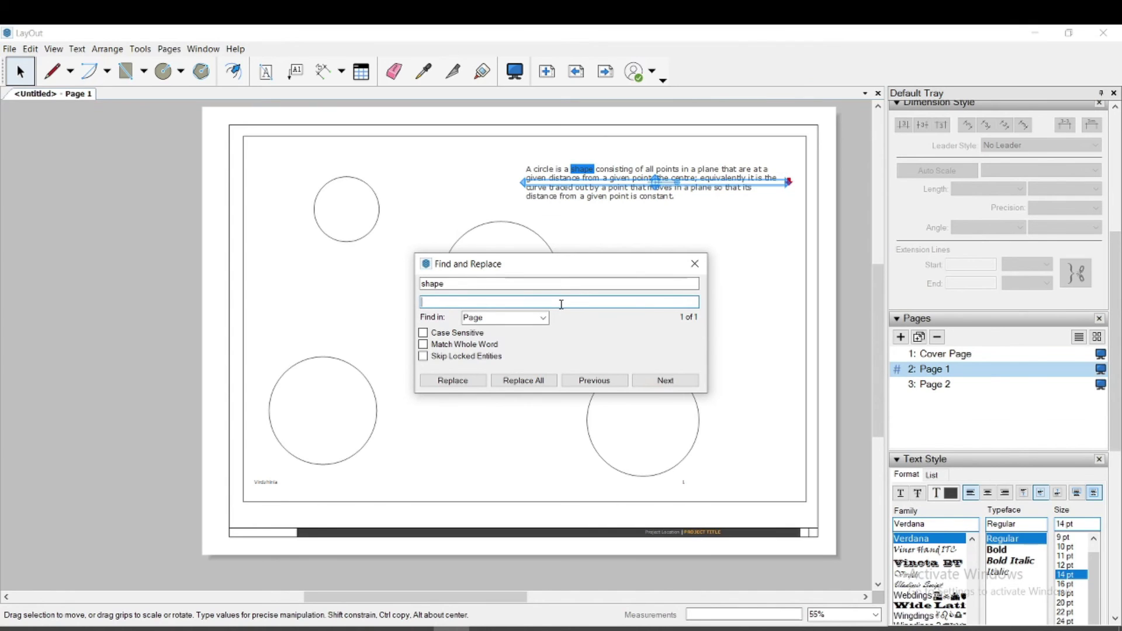
pyautogui.write('figure')
# Step: Replace all 'shape' with 'figure', then clear both search fields
pyautogui.click(533, 382)
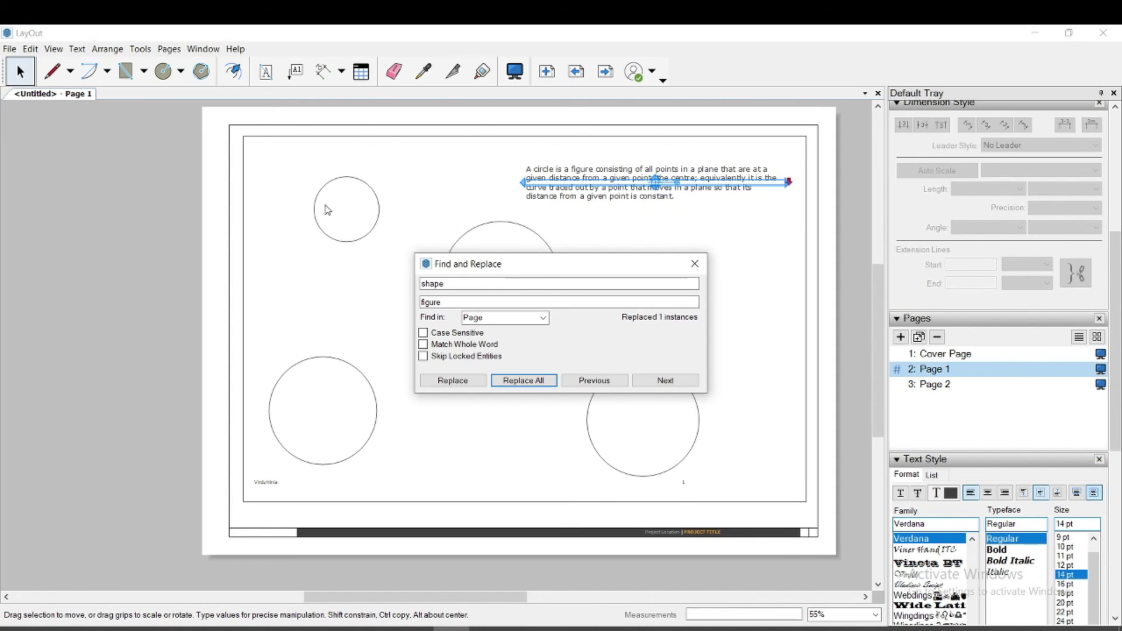
pyautogui.click(458, 283)
pyautogui.press('Tab')
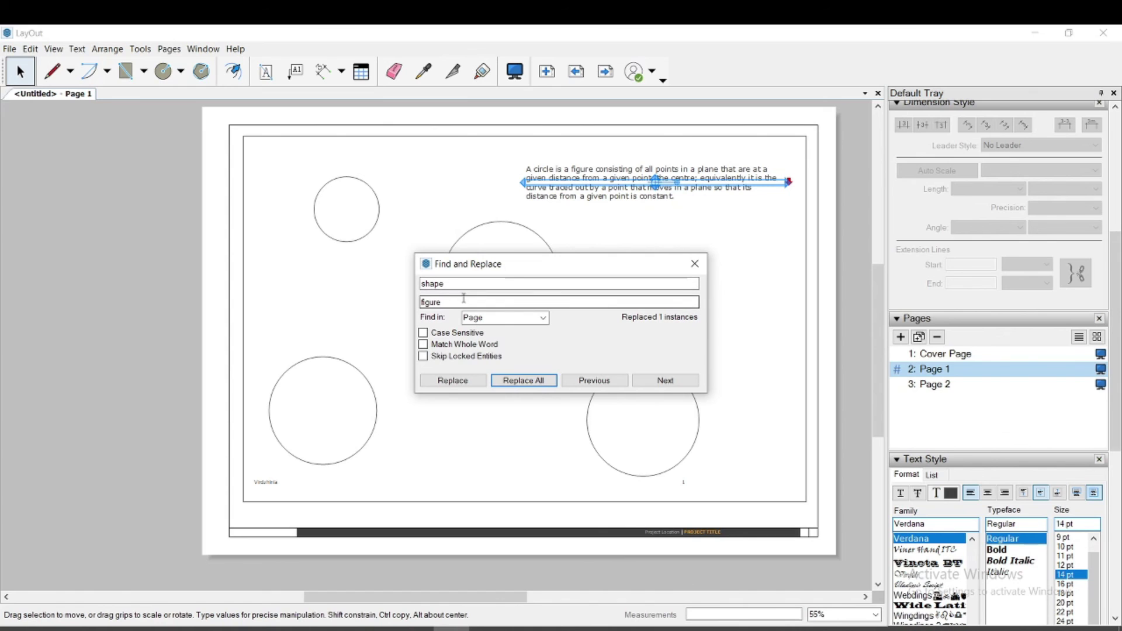
pyautogui.press('BackSpace')
pyautogui.hotkey('shift', 'Tab')
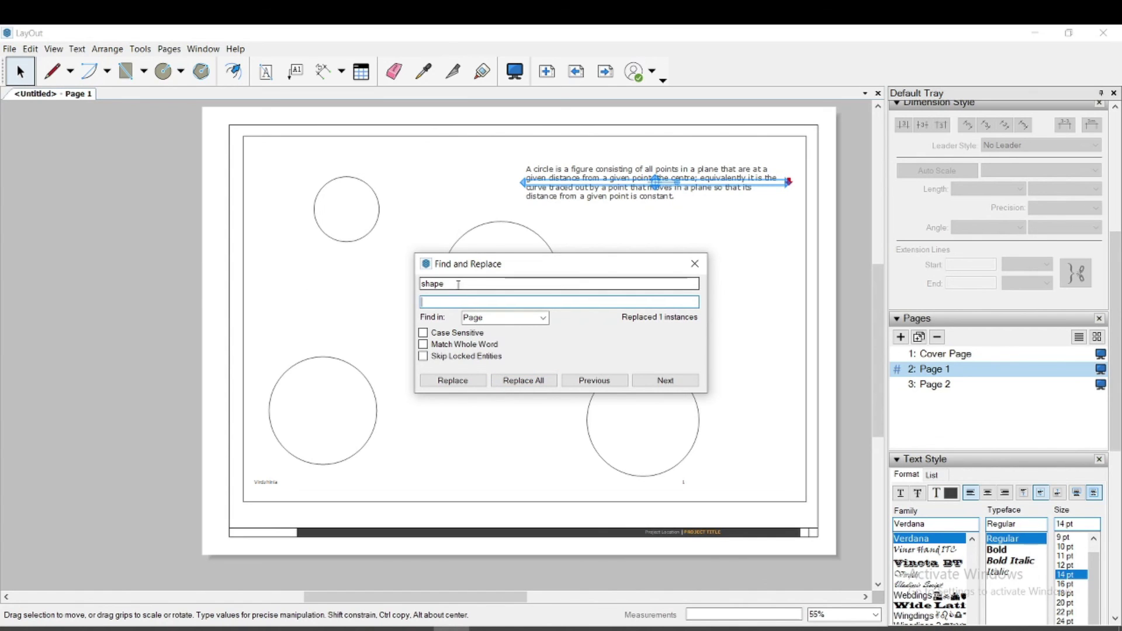
pyautogui.press('BackSpace')
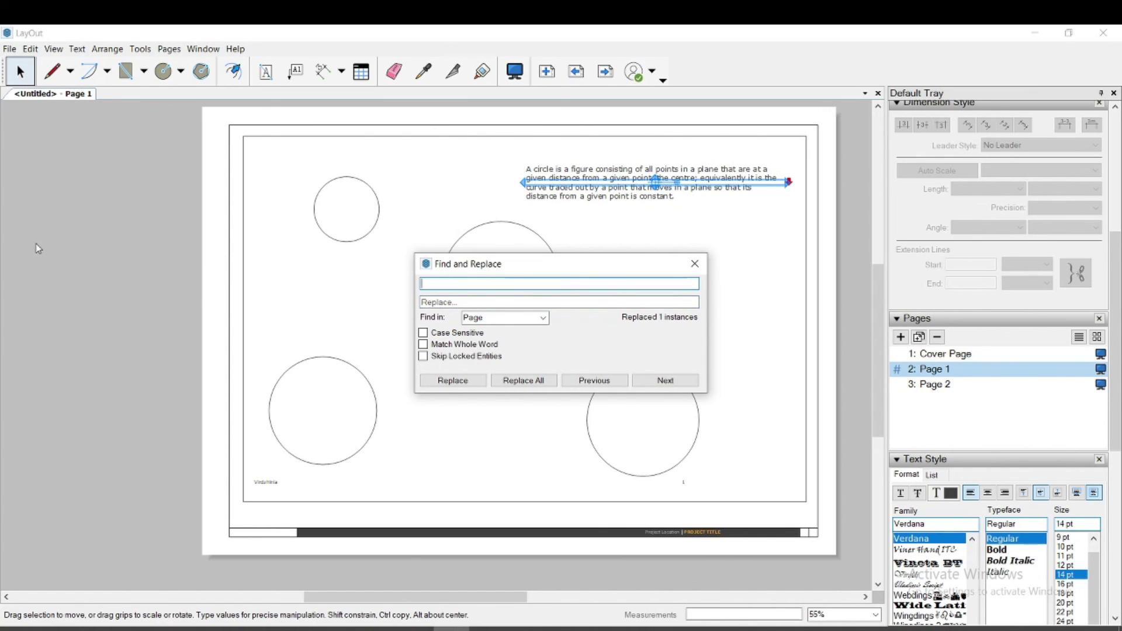
# Step: Replace all 'figure' back to 'shape' and close Find and Replace
pyautogui.write('figure')
pyautogui.click(471, 302)
pyautogui.write('shape')
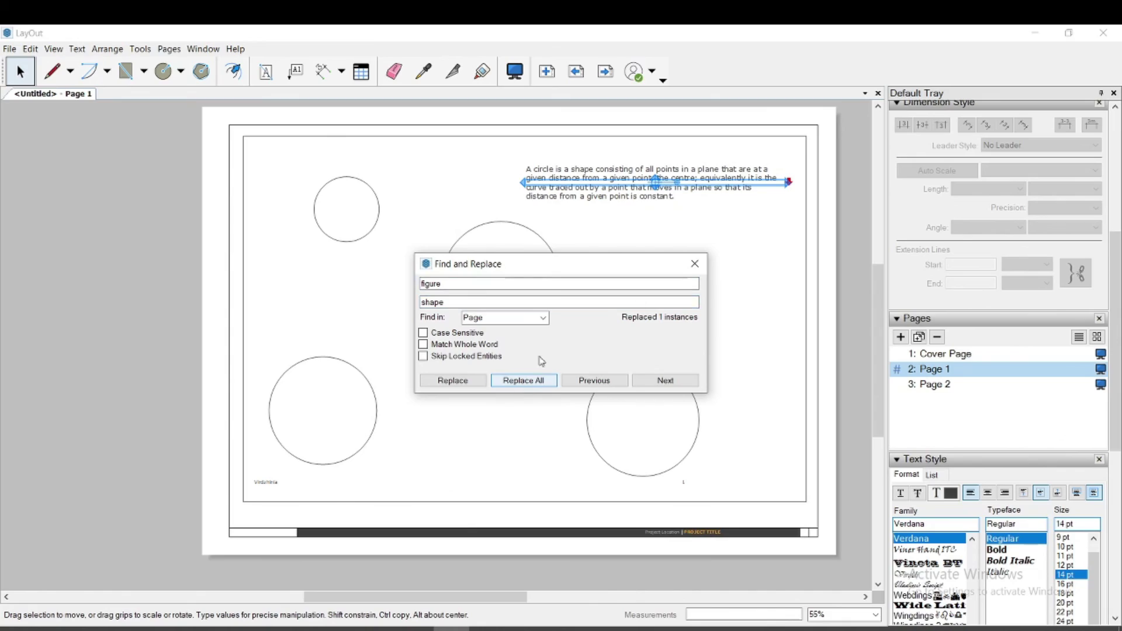
pyautogui.click(522, 381)
pyautogui.click(695, 263)
pyautogui.hotkey('ctrl', 'a')
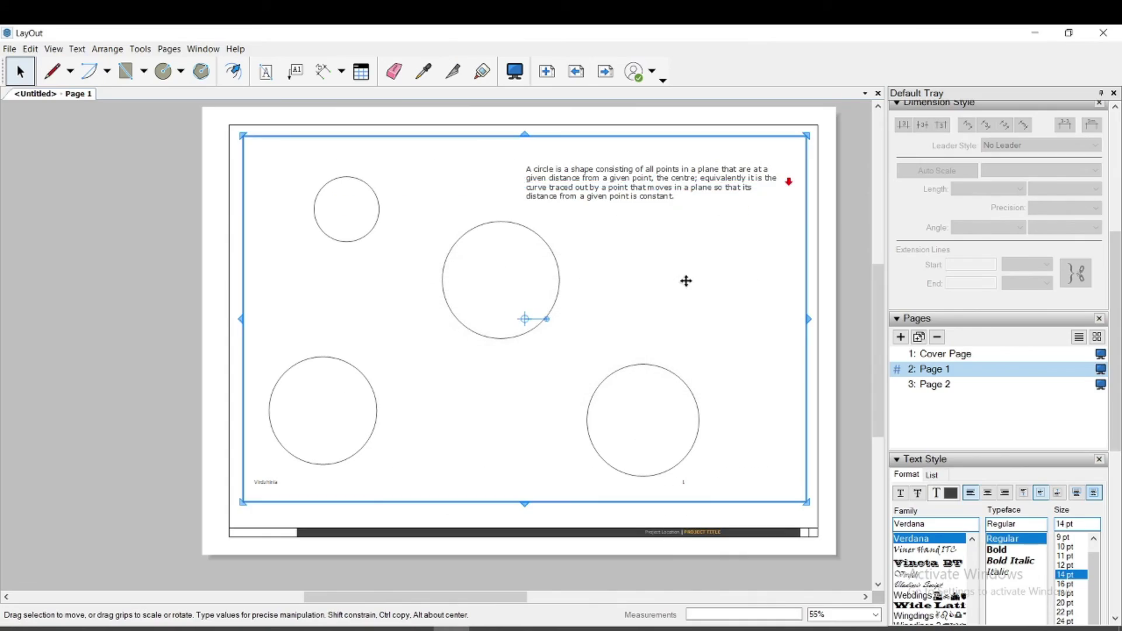